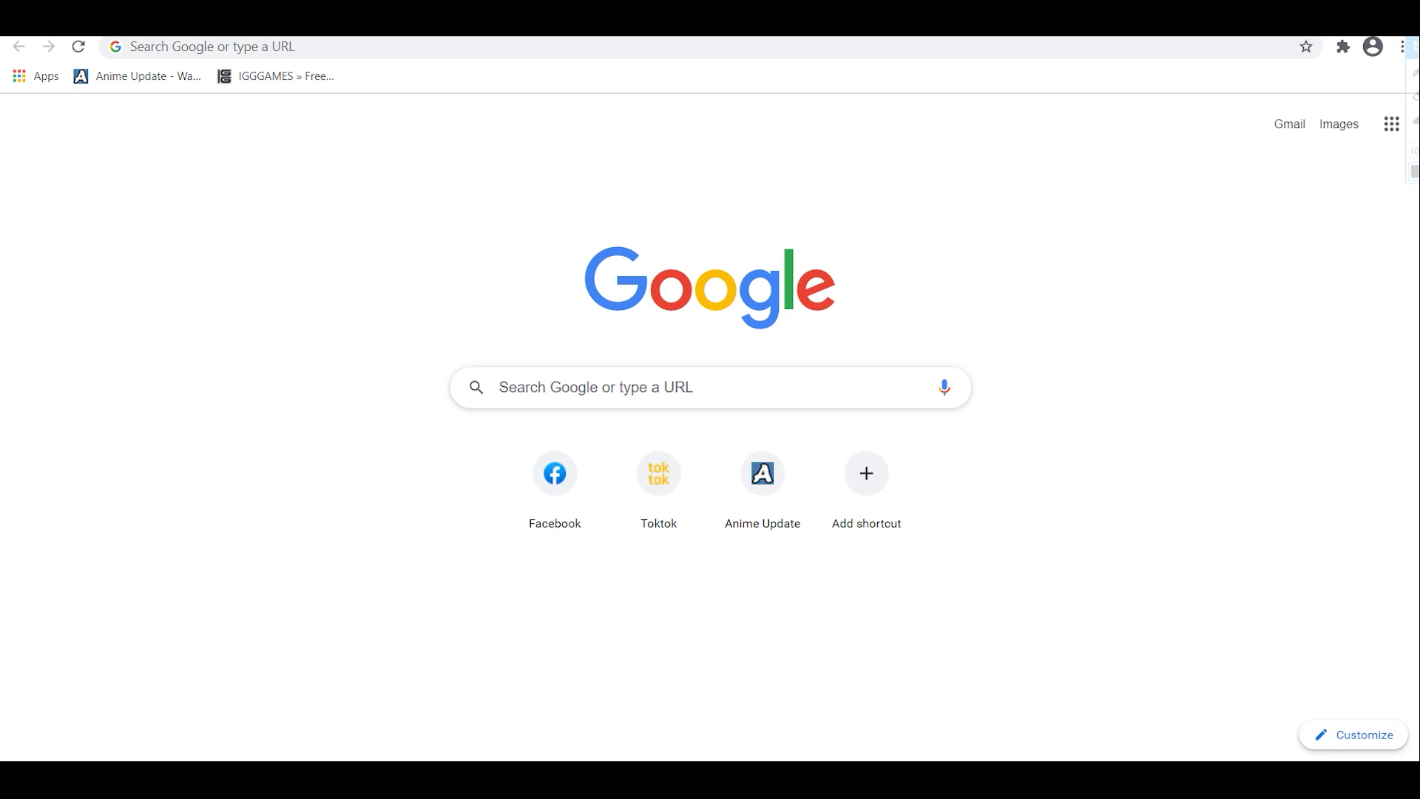
Load inav.ph in Chrome and open its DOWNLOADS cloud portal file listing
key(ctrl+l)
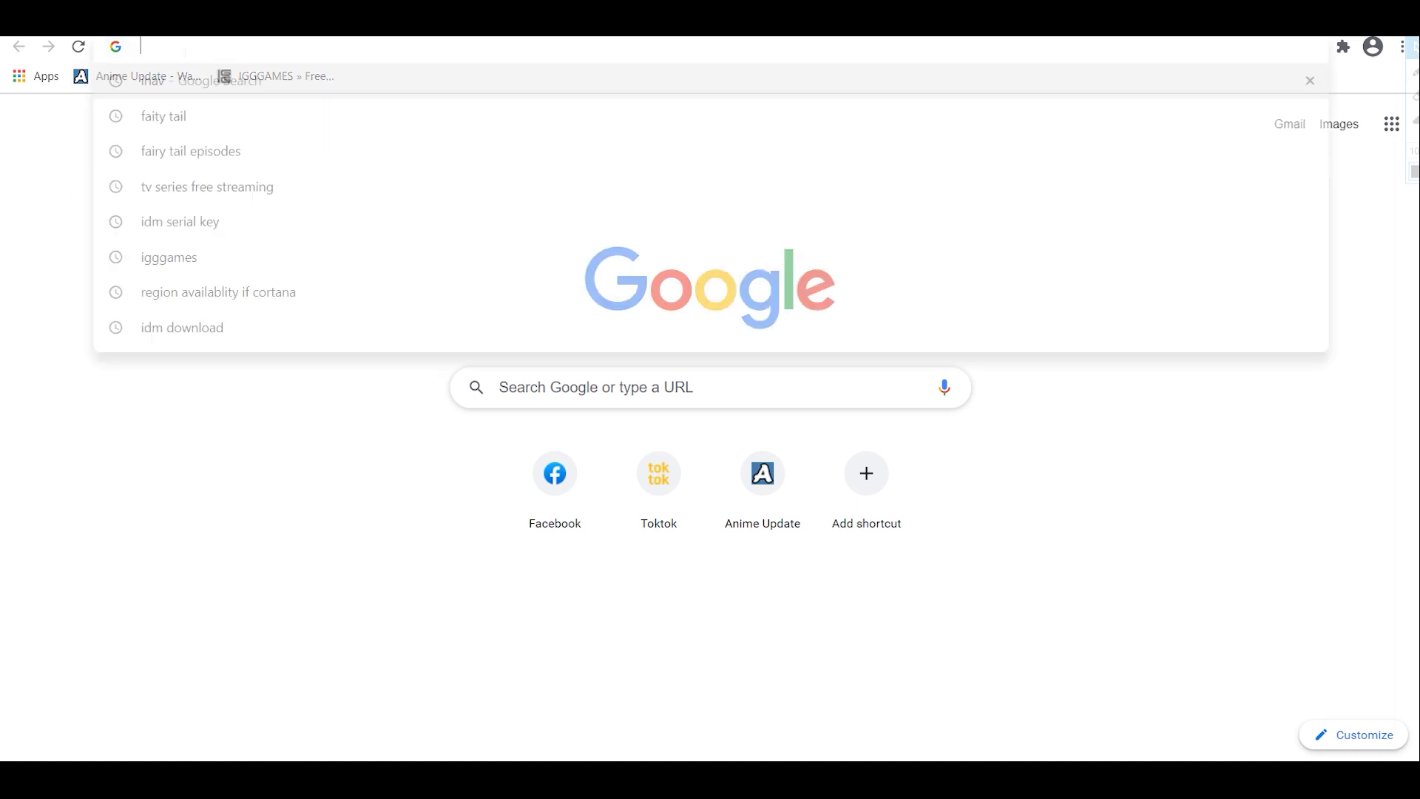
text(ina)
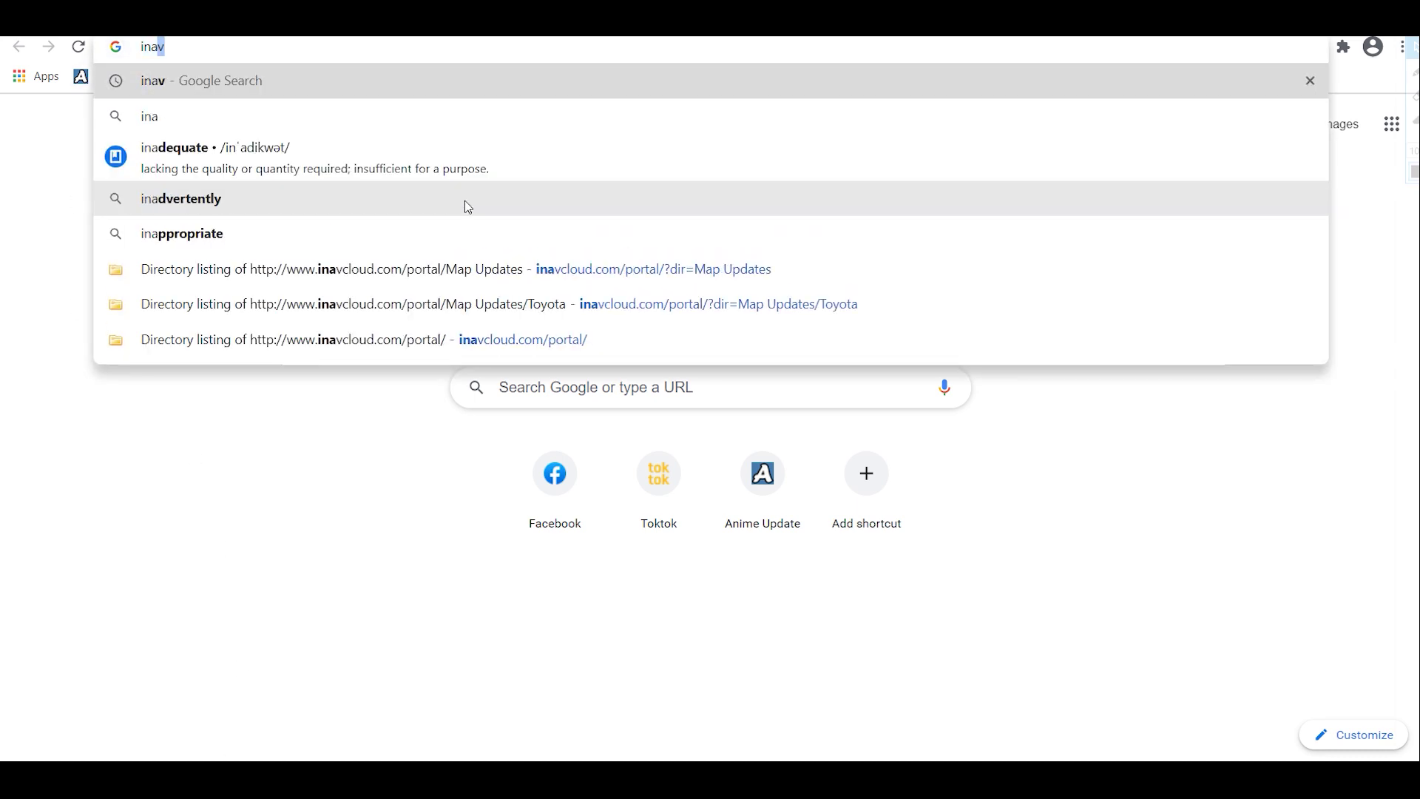
text(v.ph)
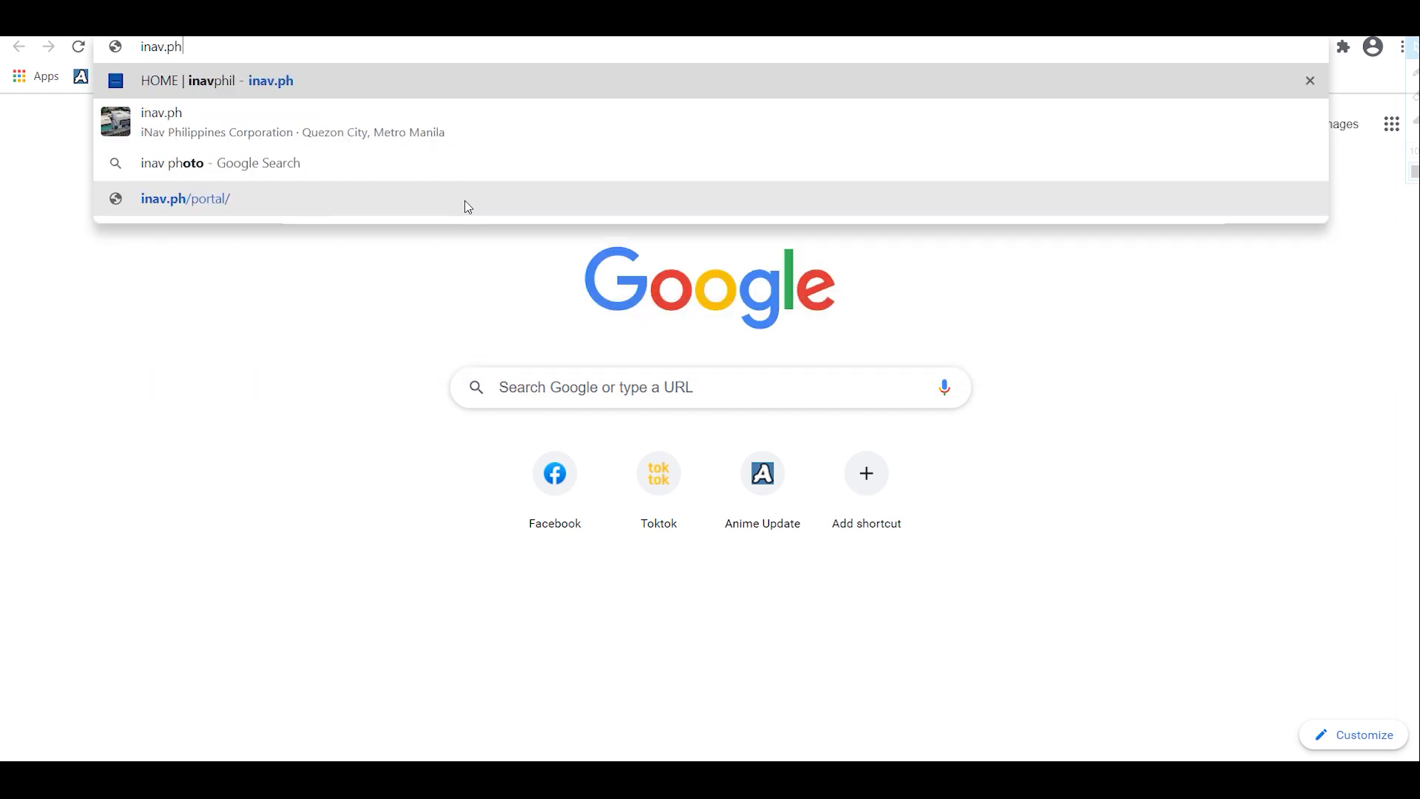
key(Return)
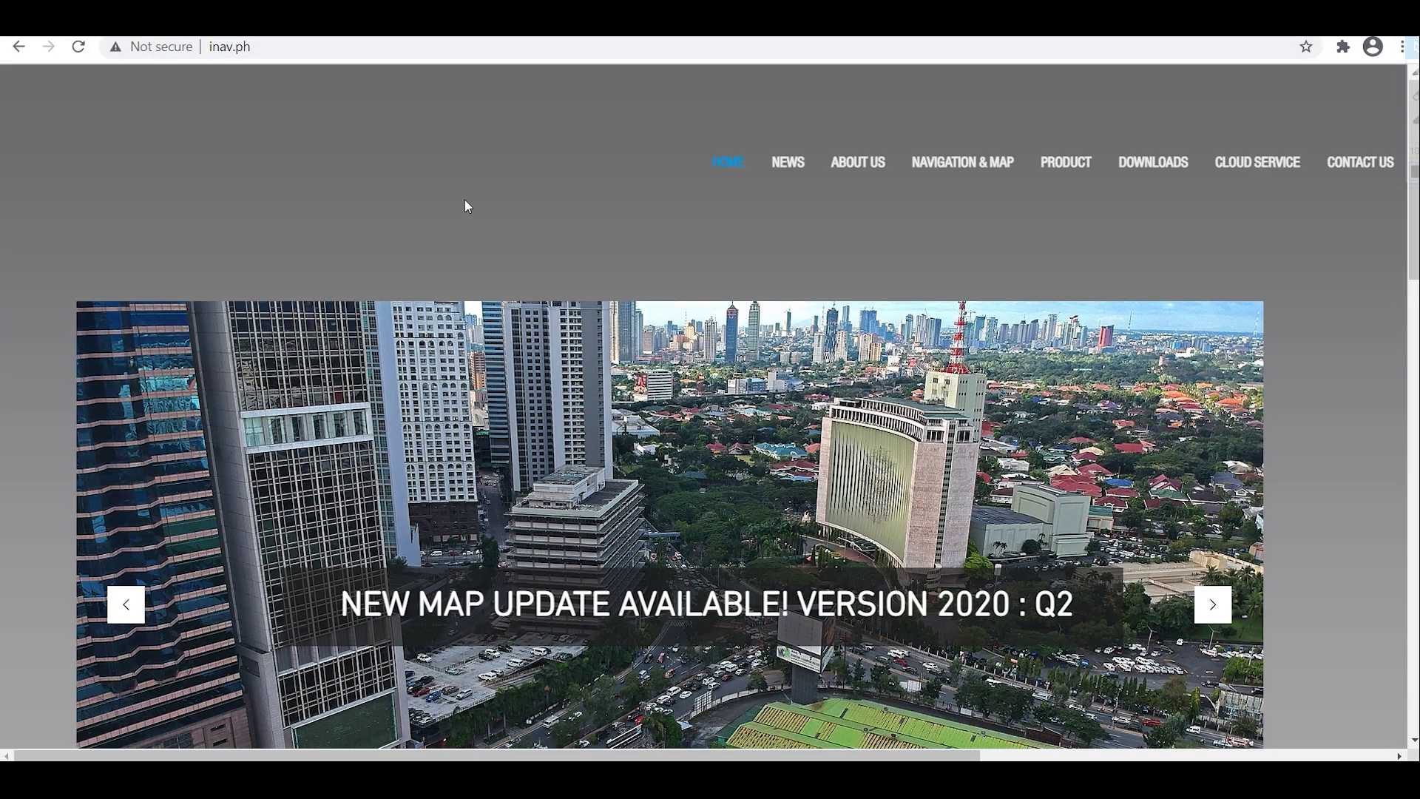
click(1151, 165)
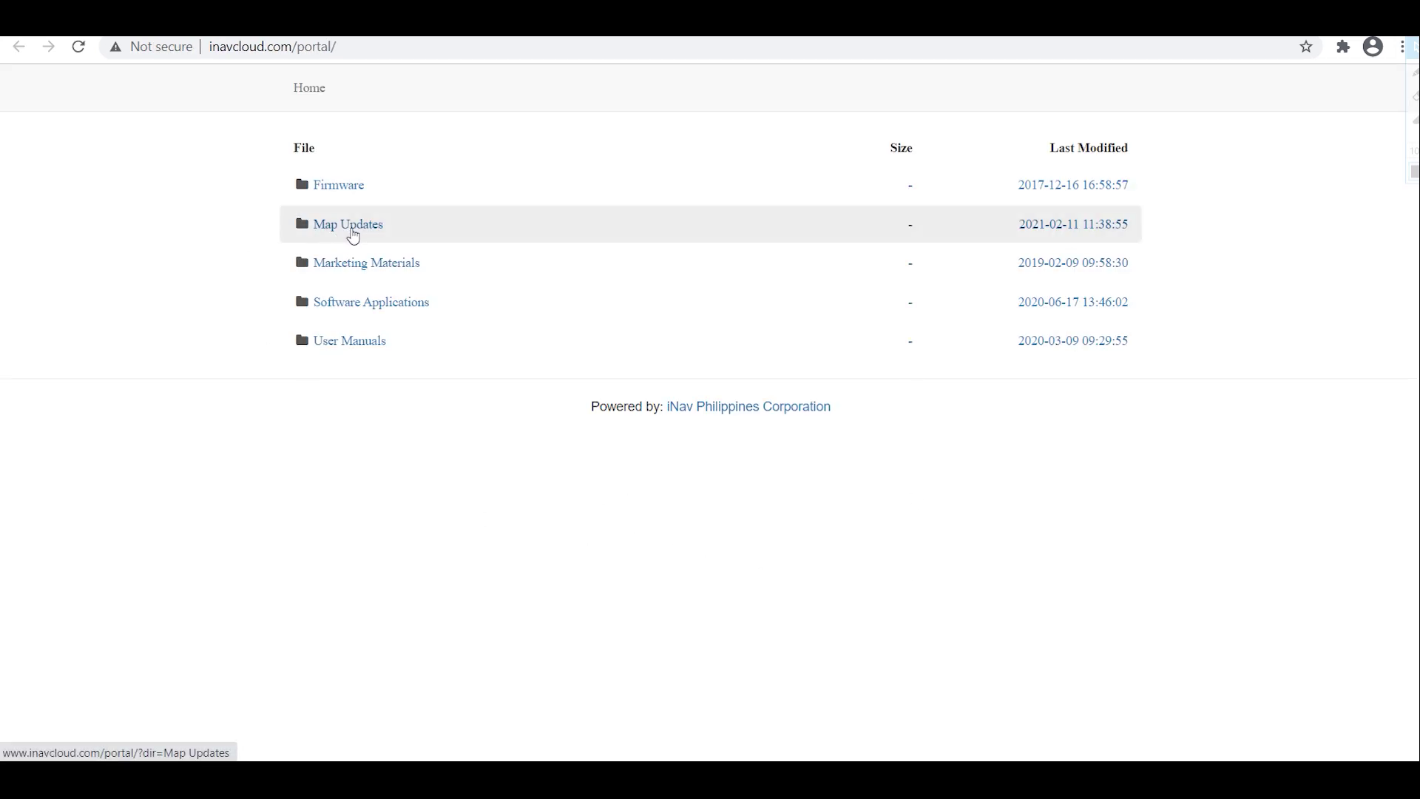
Browse to Map Updates > _Update_Instructions&Tools > Map Update Tools in the portal
click(354, 235)
scroll(548, 490, down, 2)
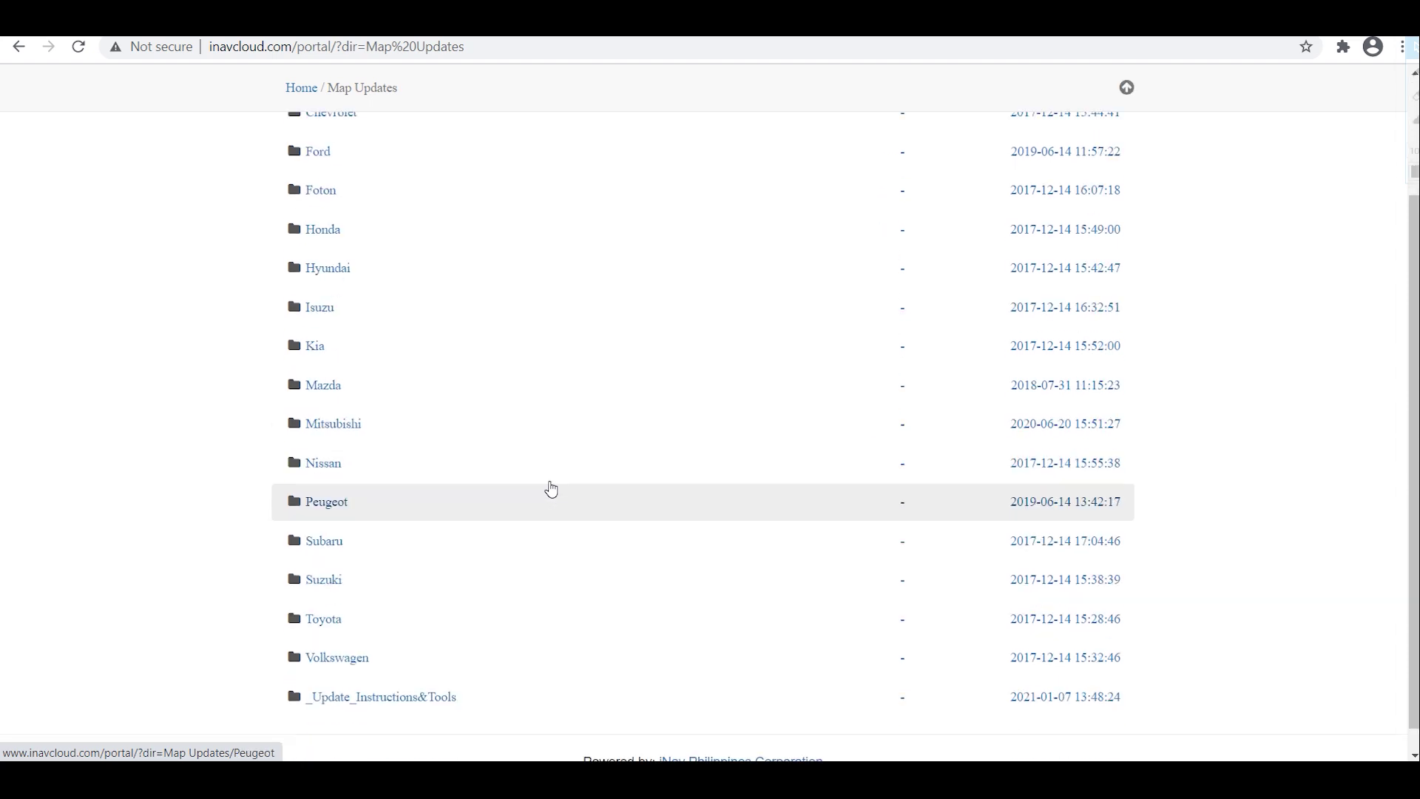
scroll(551, 490, down, 1)
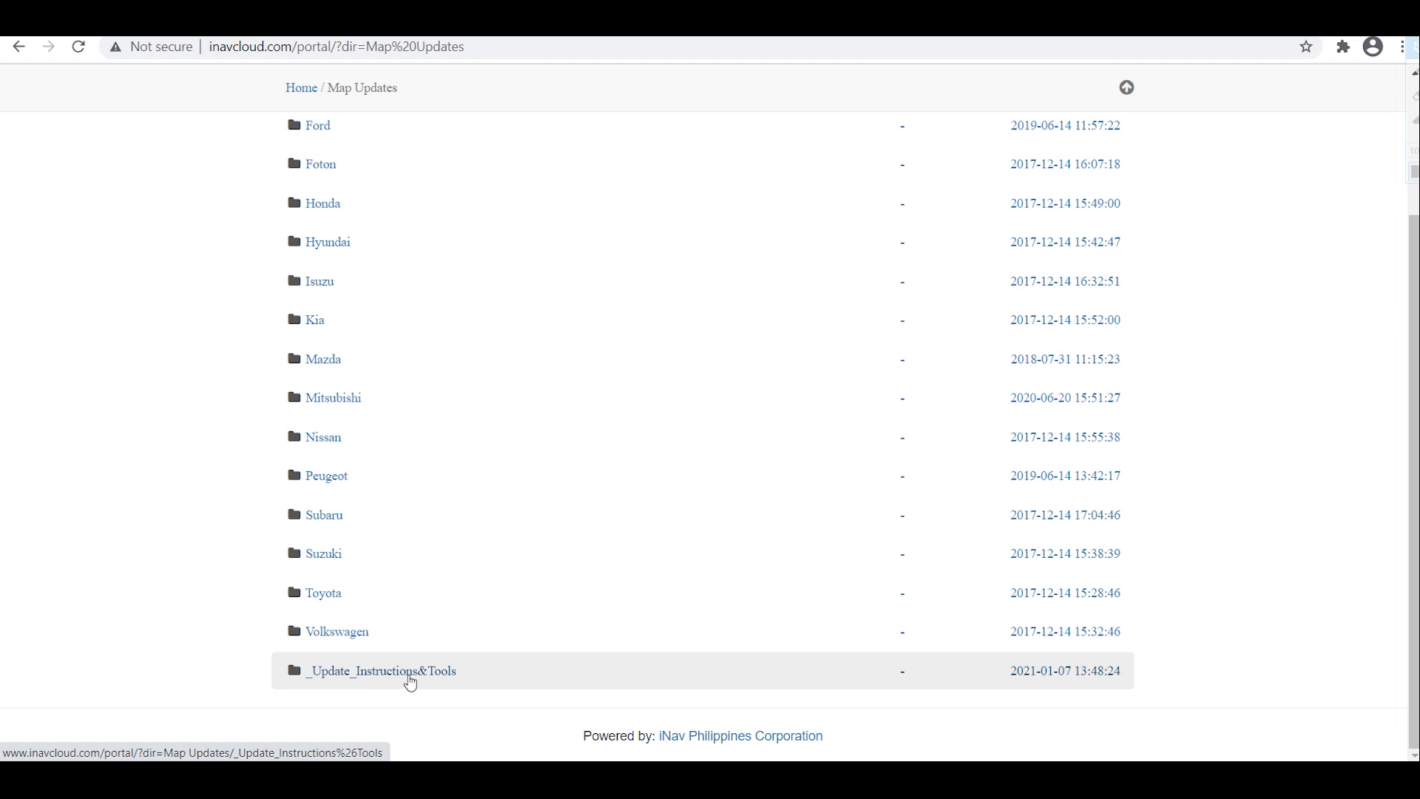
click(410, 679)
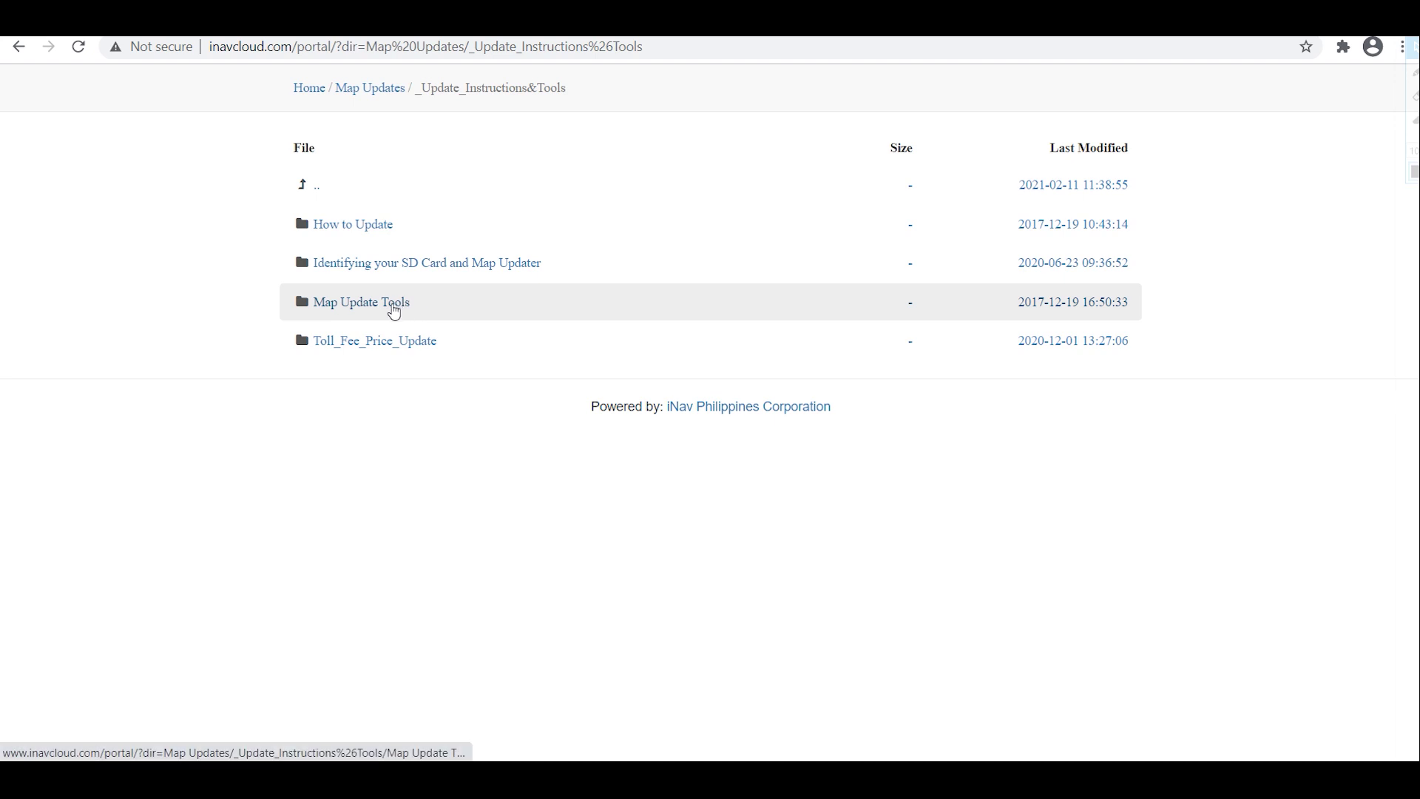
click(392, 305)
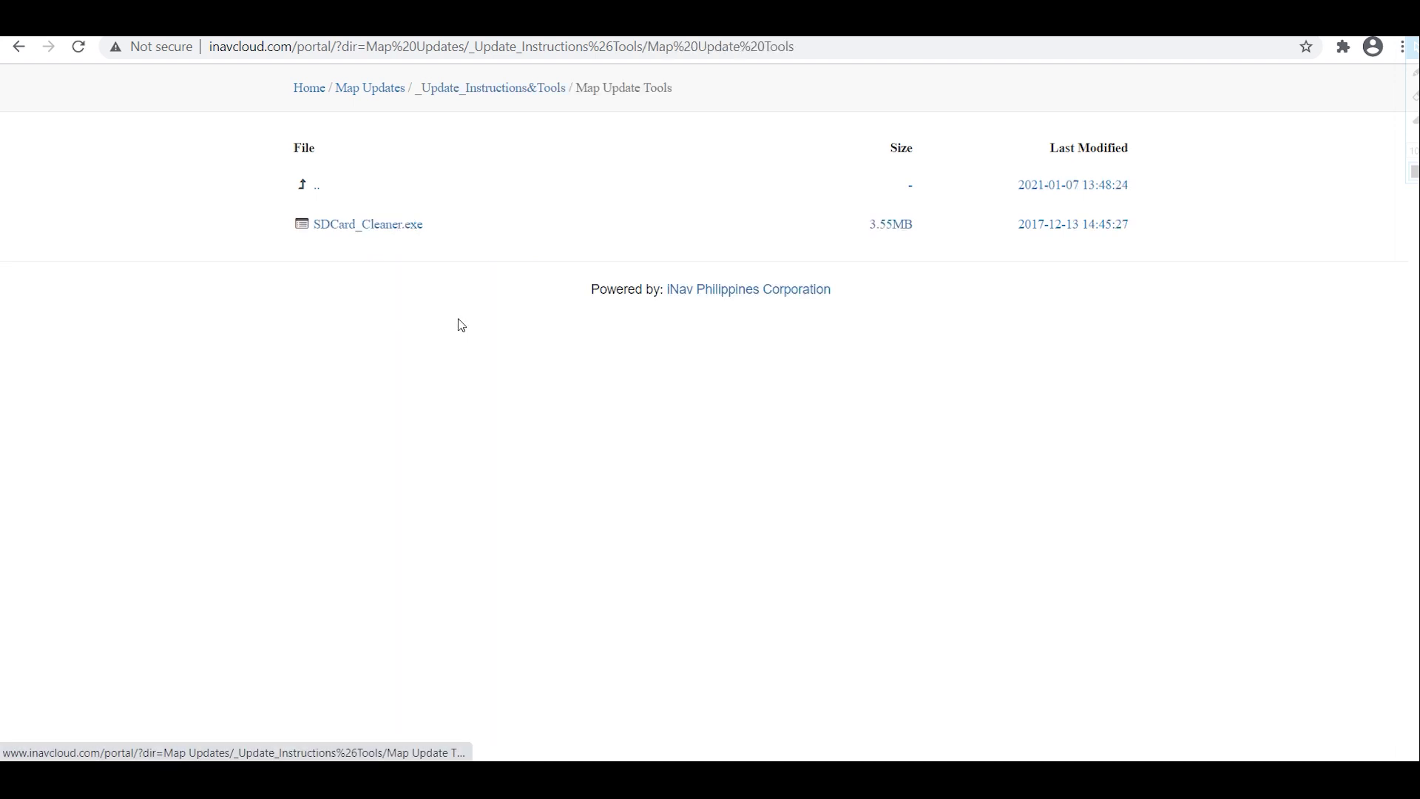
Download SDCard_Cleaner.exe into Downloads\Programs and view it in its folder
click(379, 229)
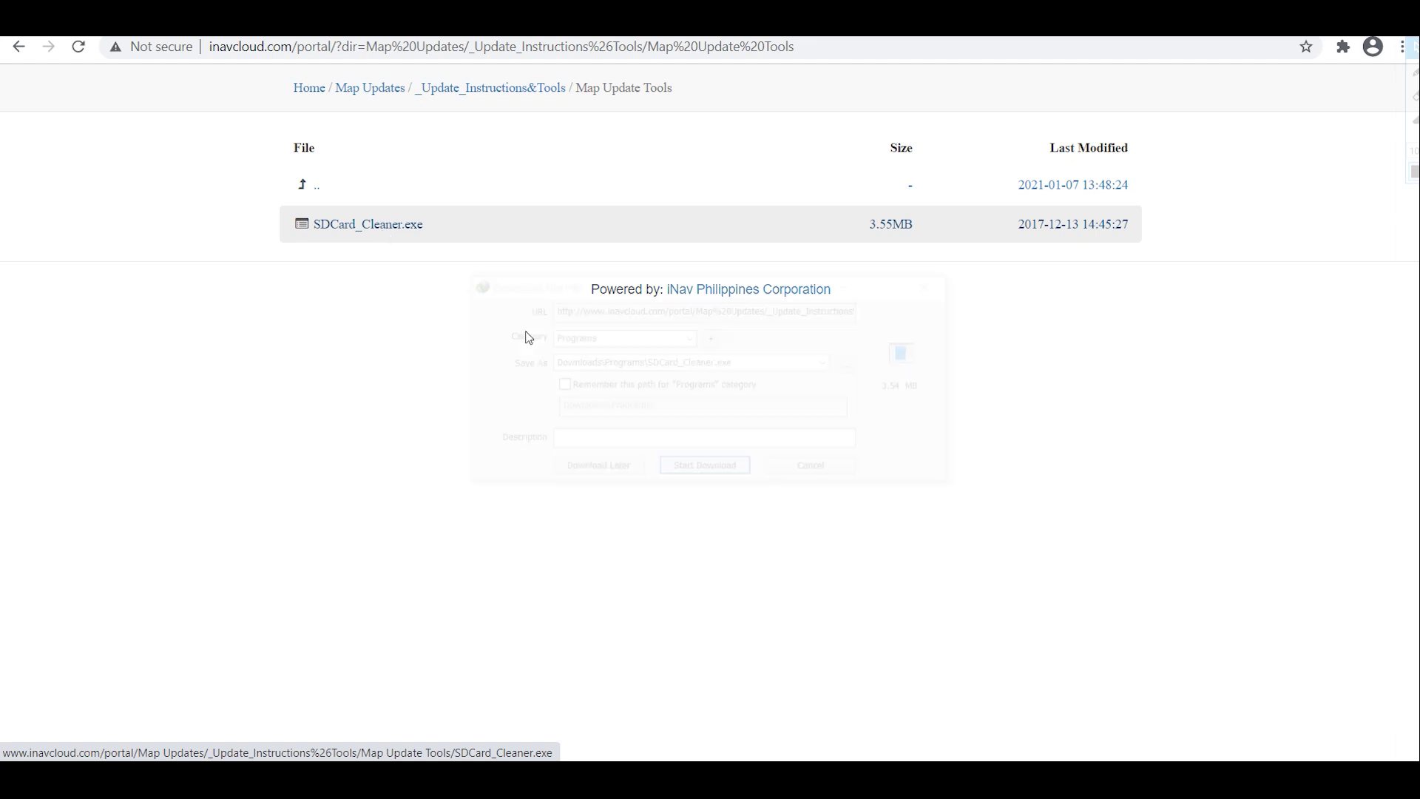
click(719, 465)
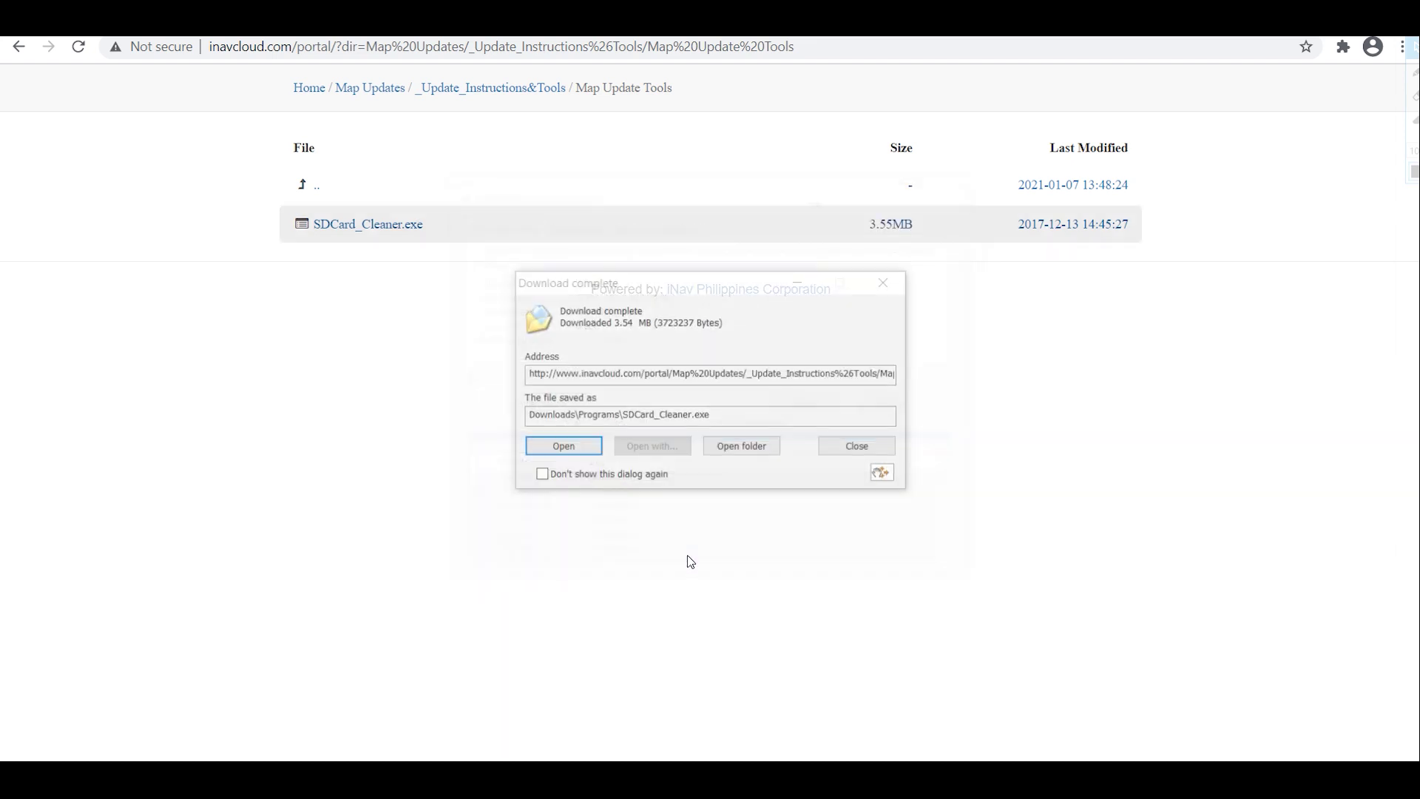
click(741, 445)
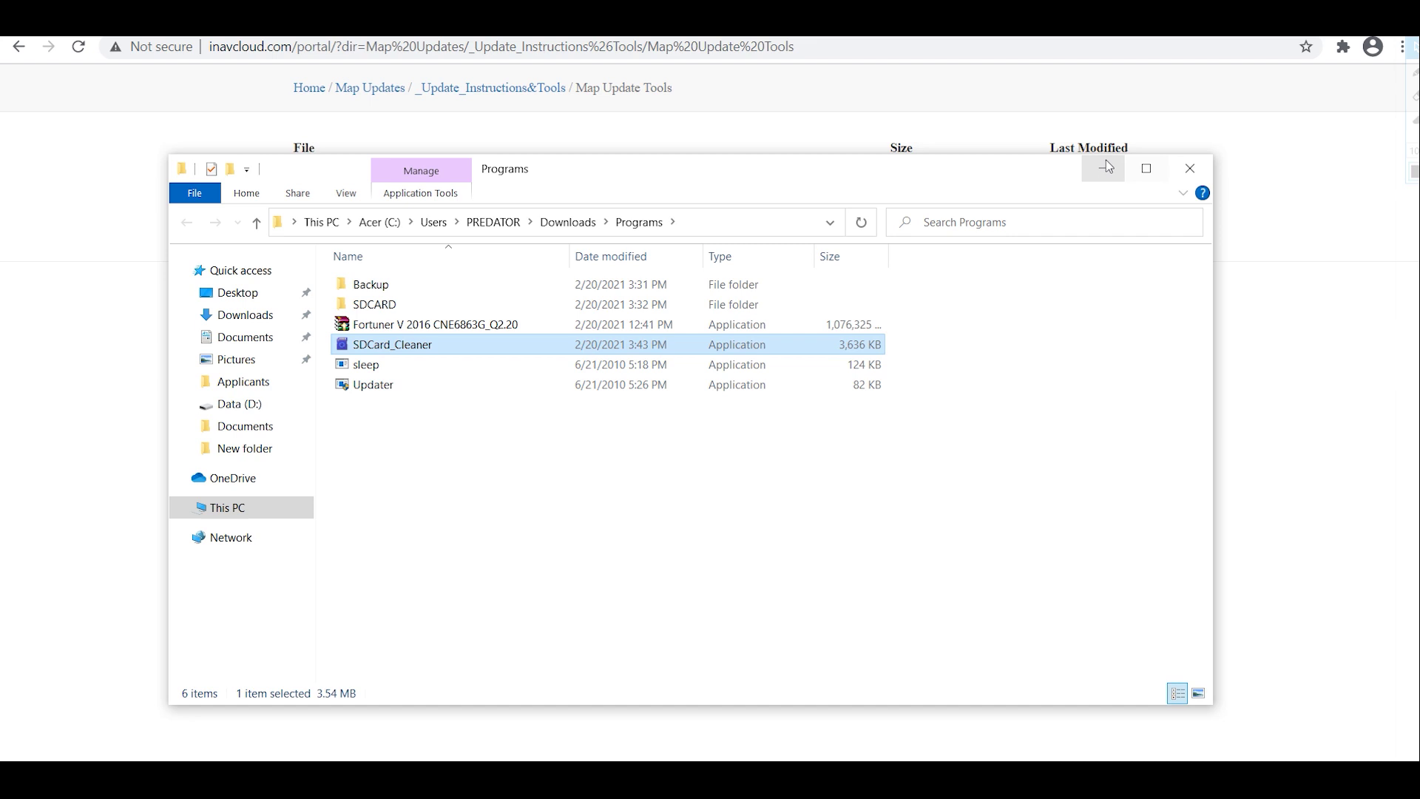
click(1107, 167)
Go back up to Map Updates, then into Toyota > OEM (Factory Installed)
click(300, 187)
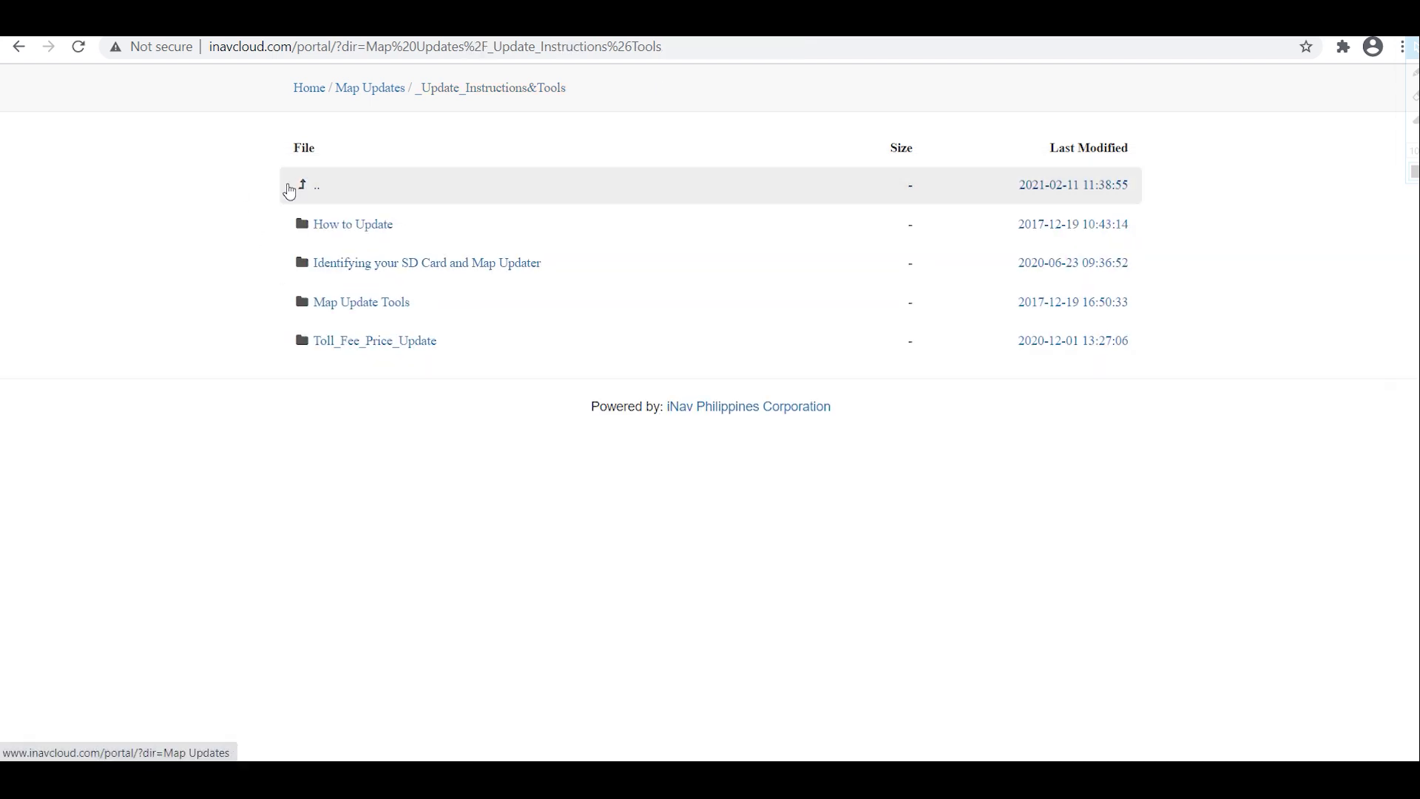
click(306, 187)
scroll(487, 423, down, 2)
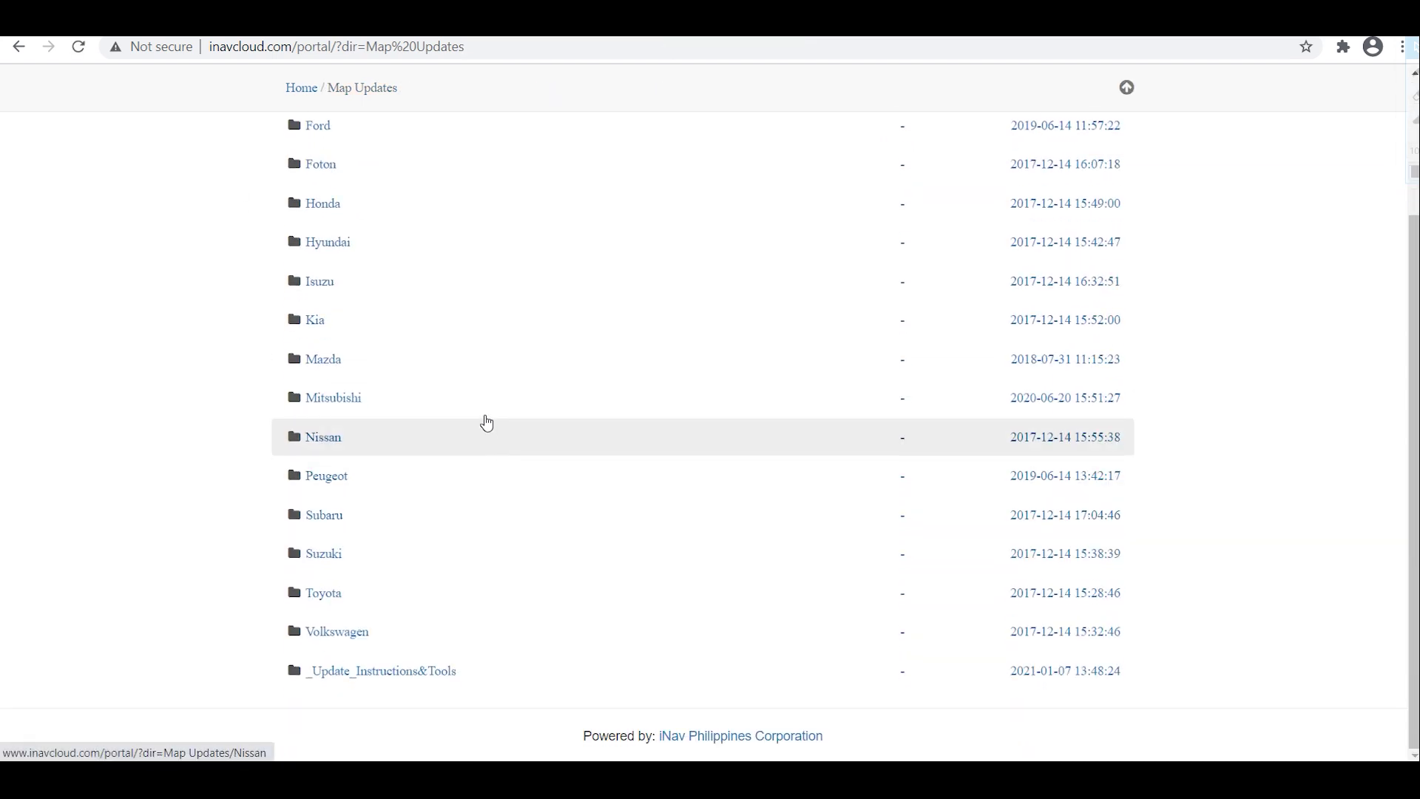
scroll(487, 423, up, 2)
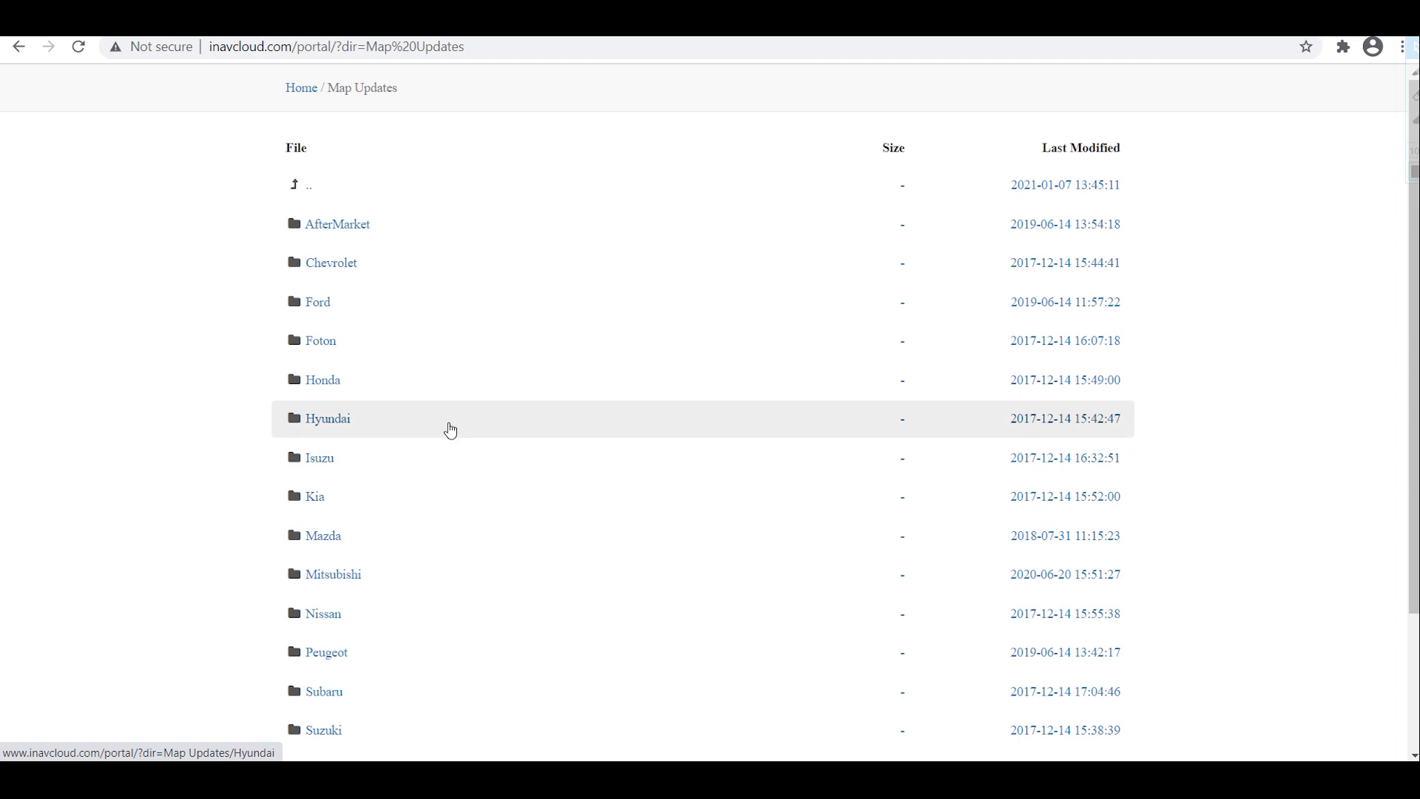
scroll(447, 447, down, 2)
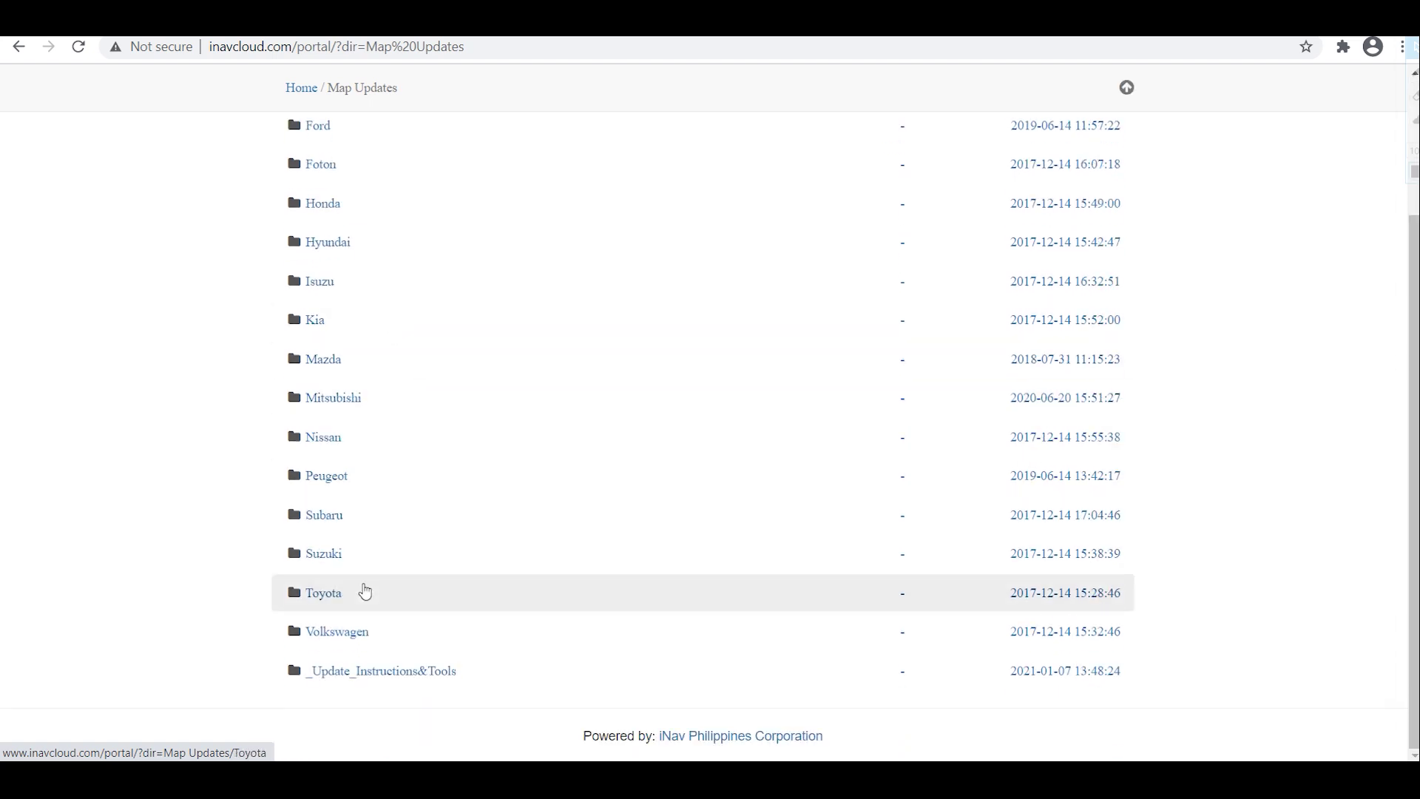
click(366, 592)
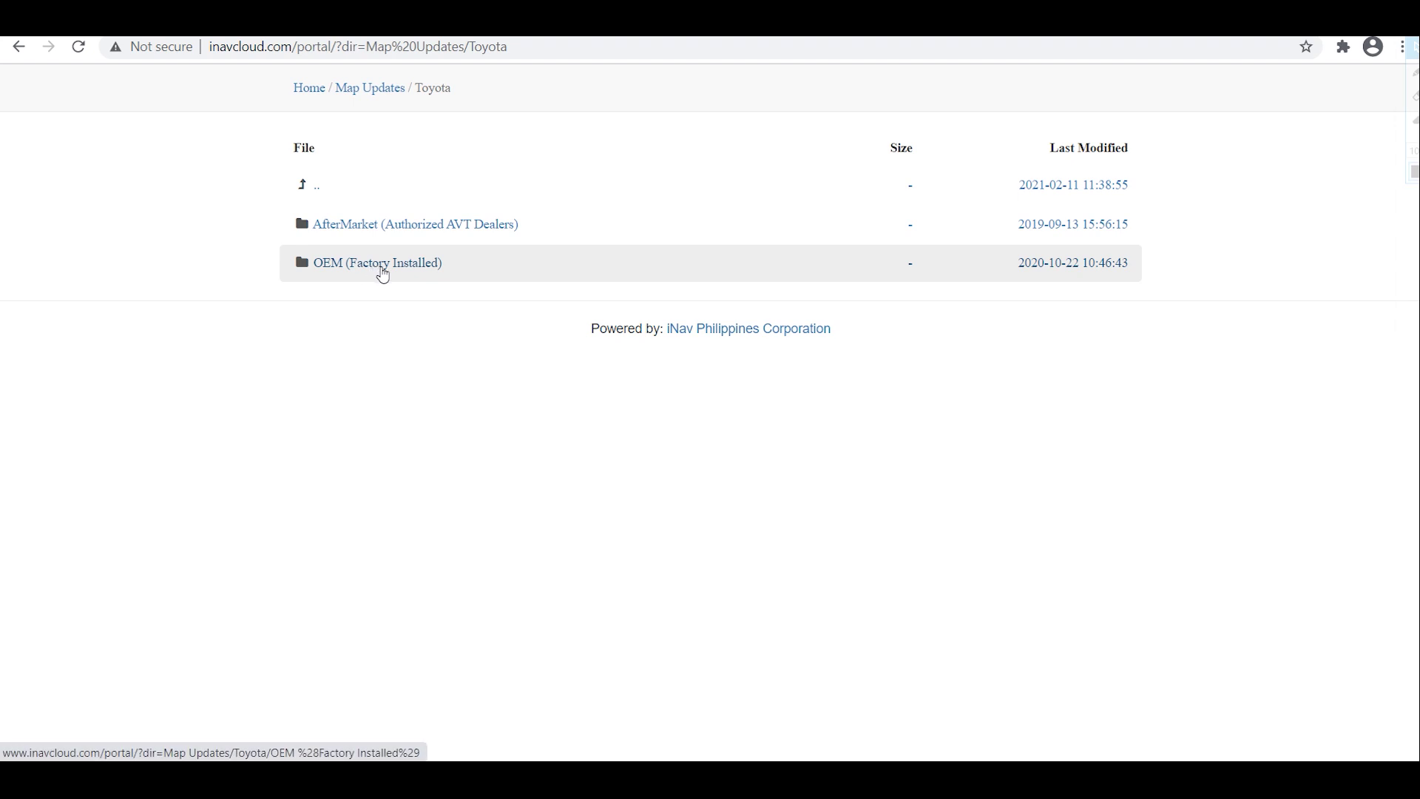
click(383, 275)
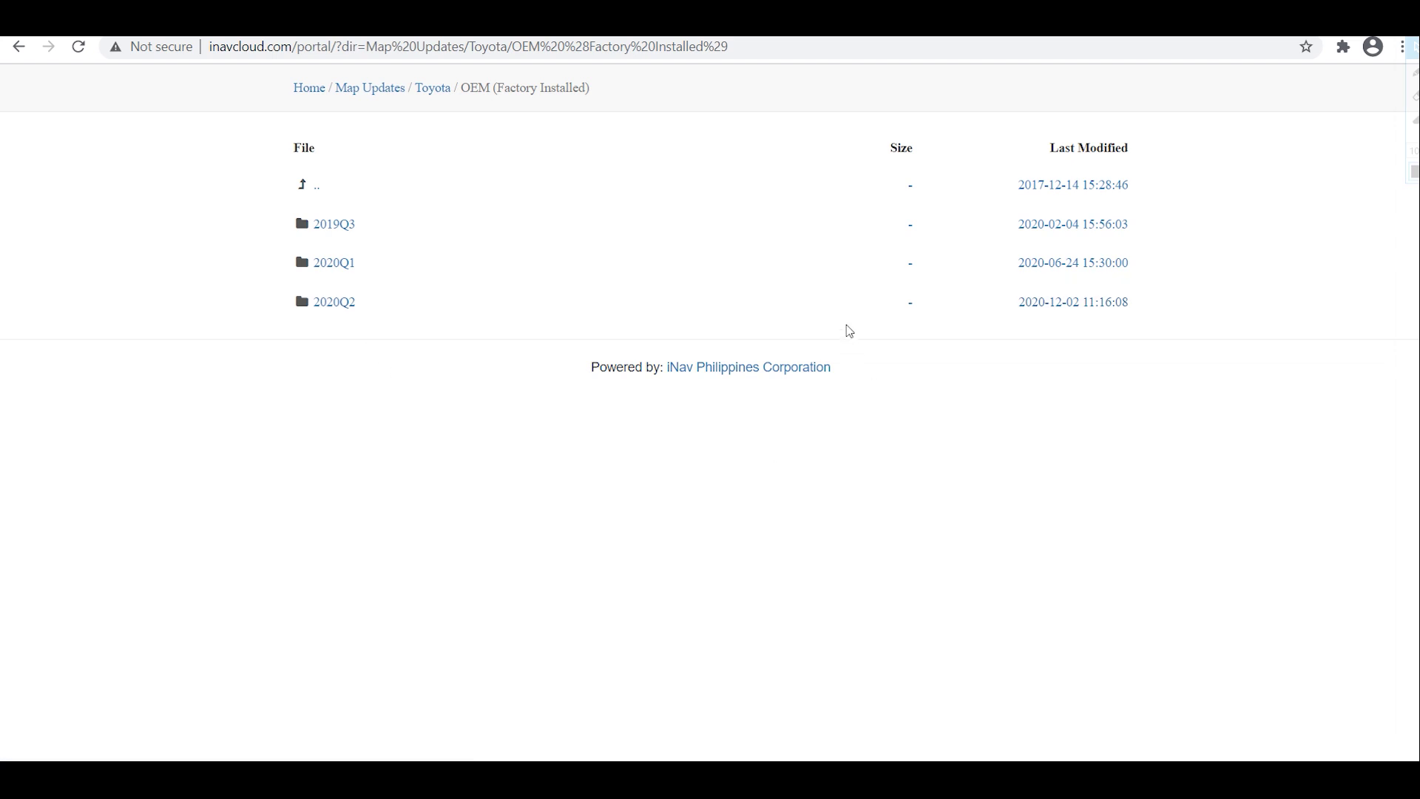
Download Fortuner V 2016 CNE6863G_Q2.20.exe from the 2020Q2 folder
click(340, 305)
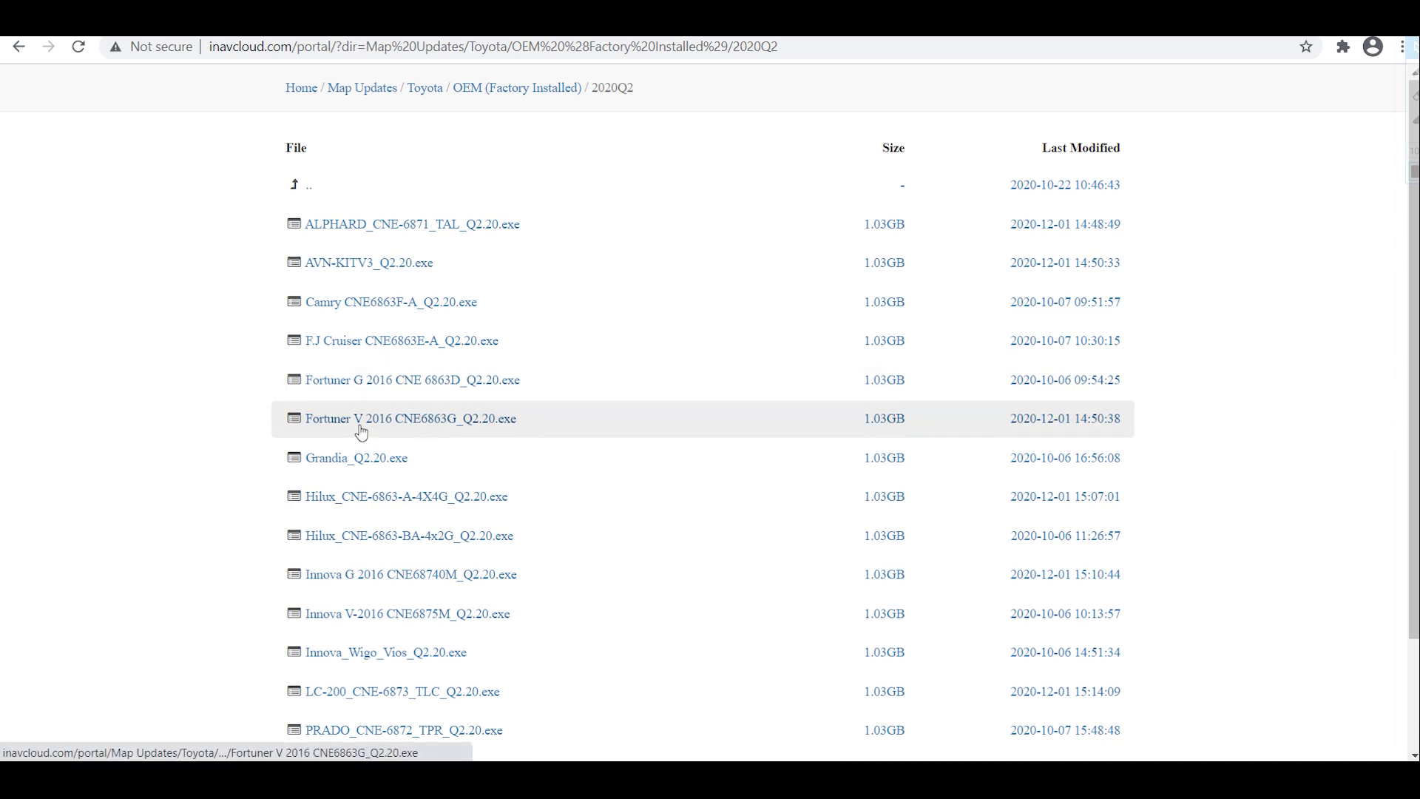
click(395, 426)
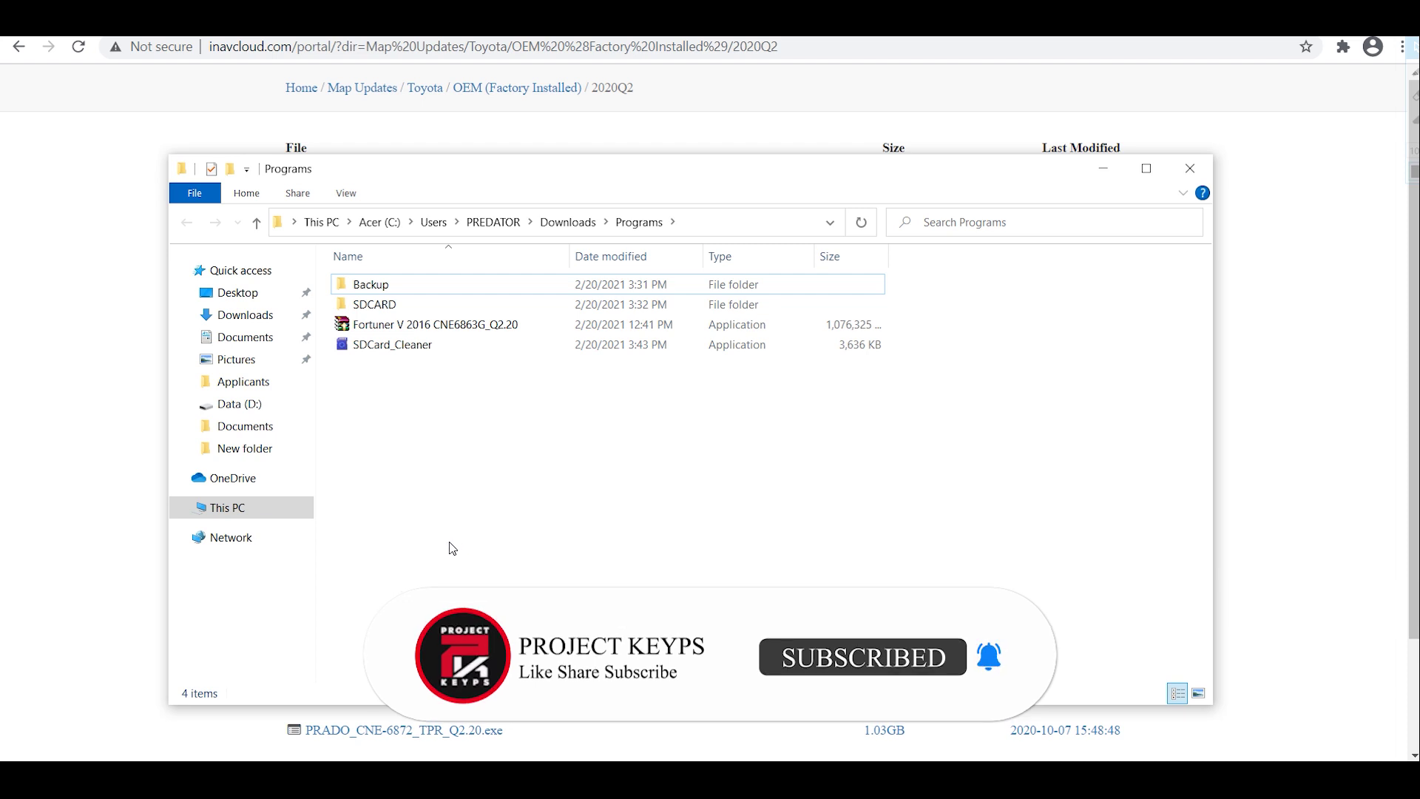
Extract the Fortuner V 2016 CNE6863G_Q2.20 archive into Programs with WinRAR's Extract Here
click(440, 324)
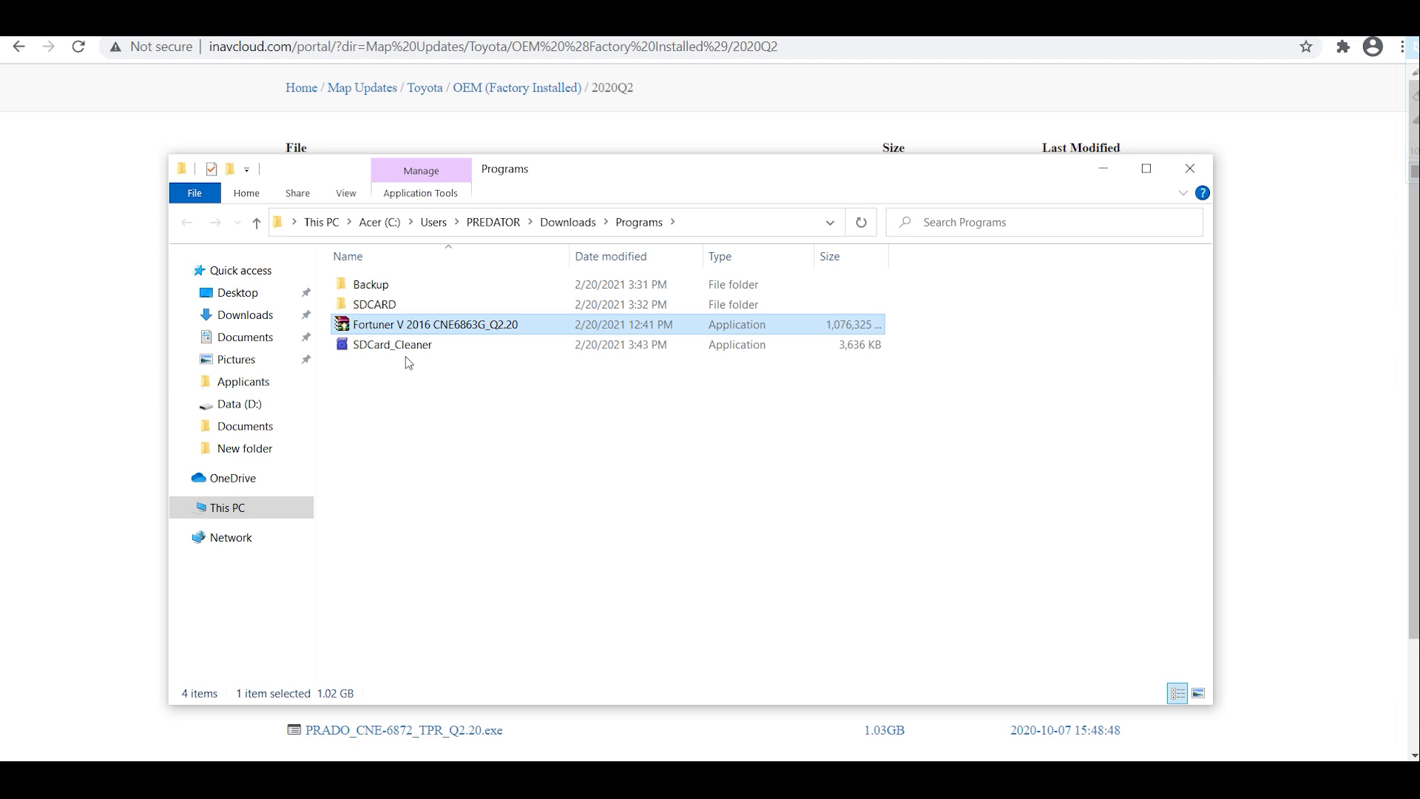
right_click(397, 325)
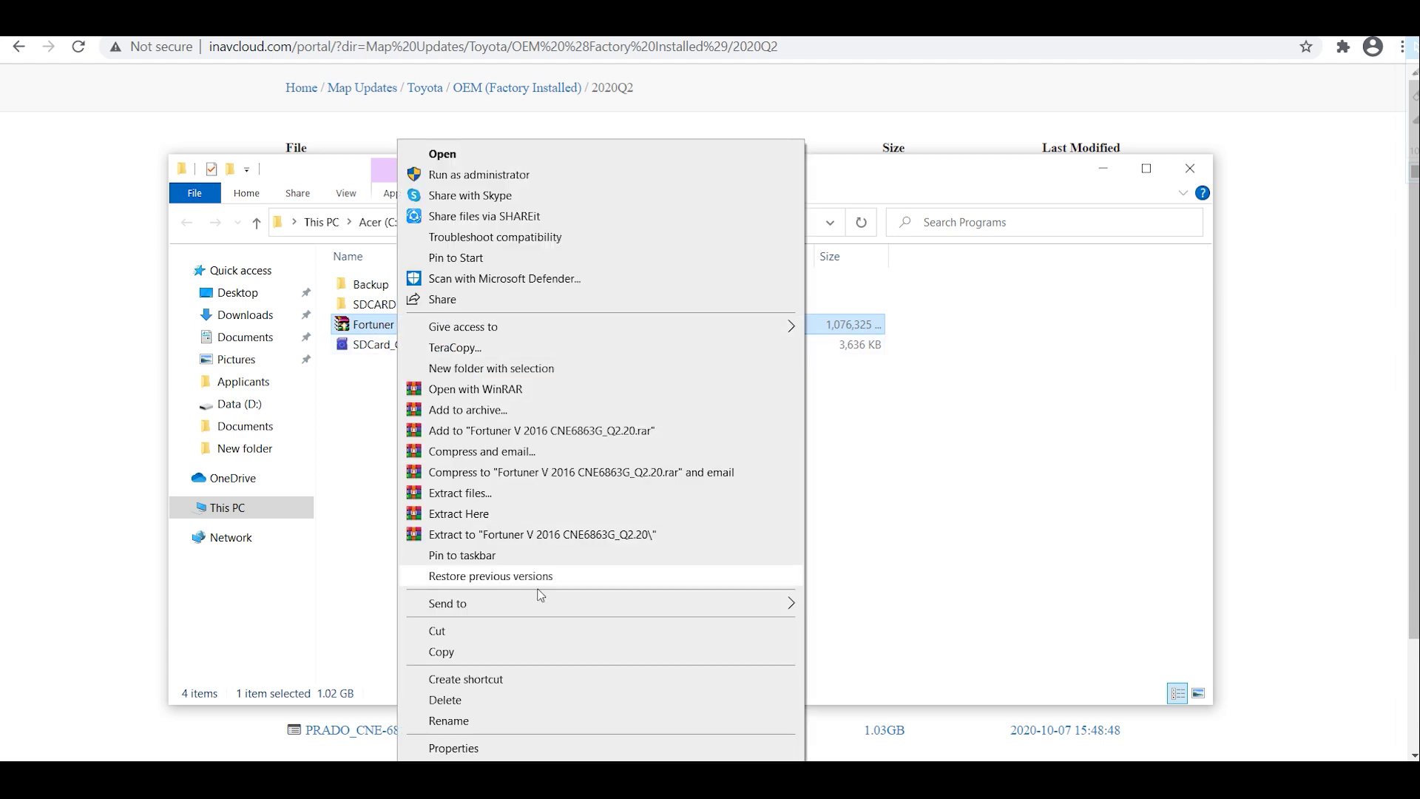
click(512, 515)
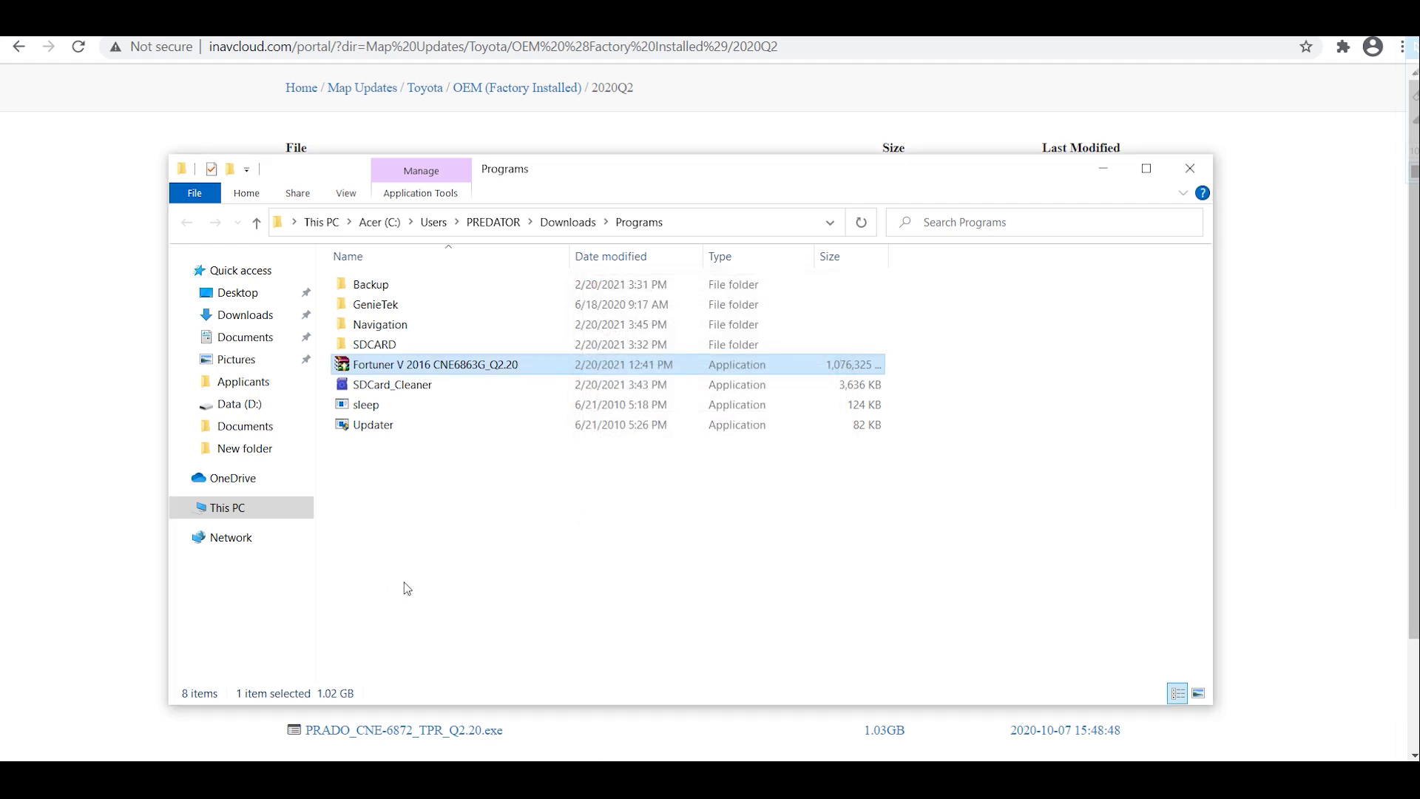
Select the GenieTek and Navigation folders, then the SDCard_Cleaner program, in Programs
click(406, 538)
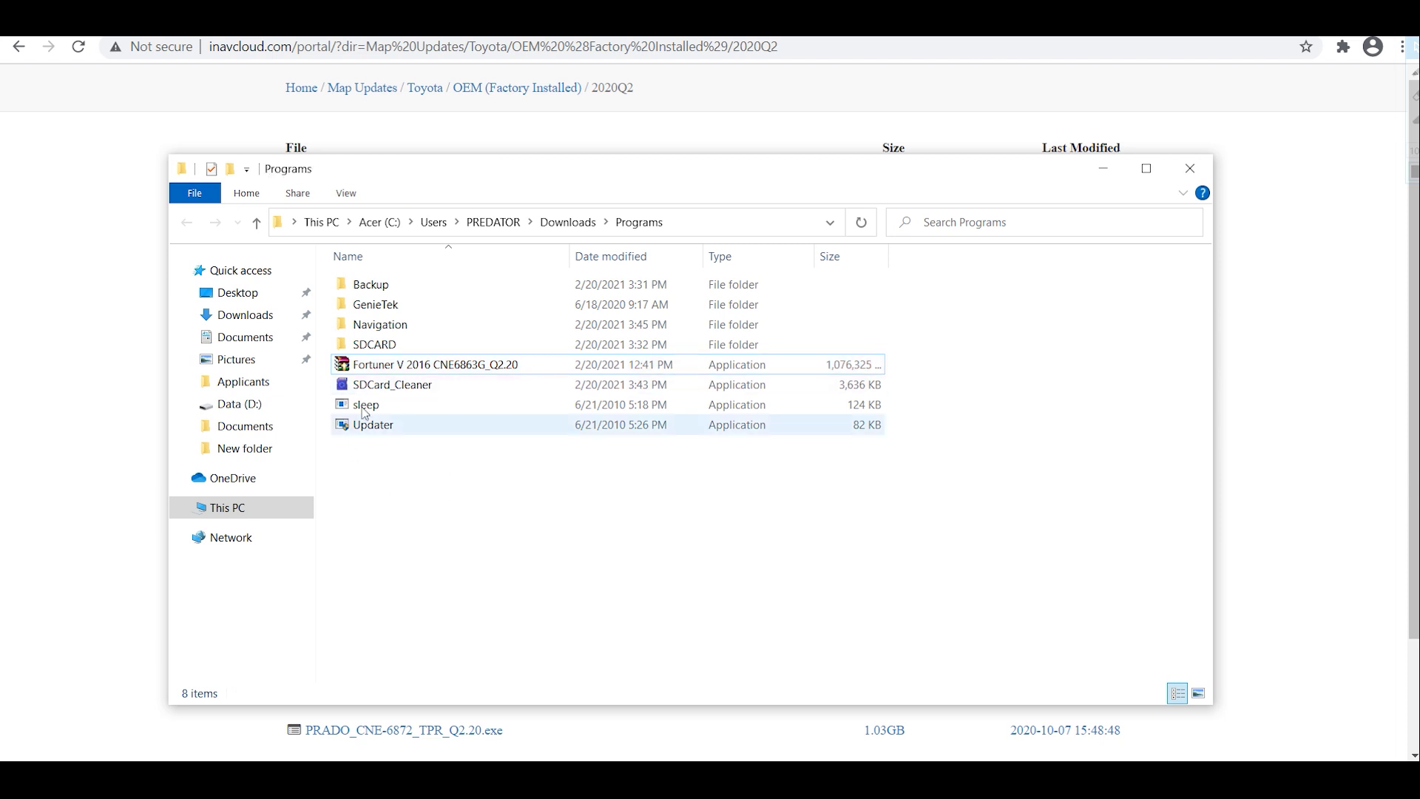
mouse_move(409, 309)
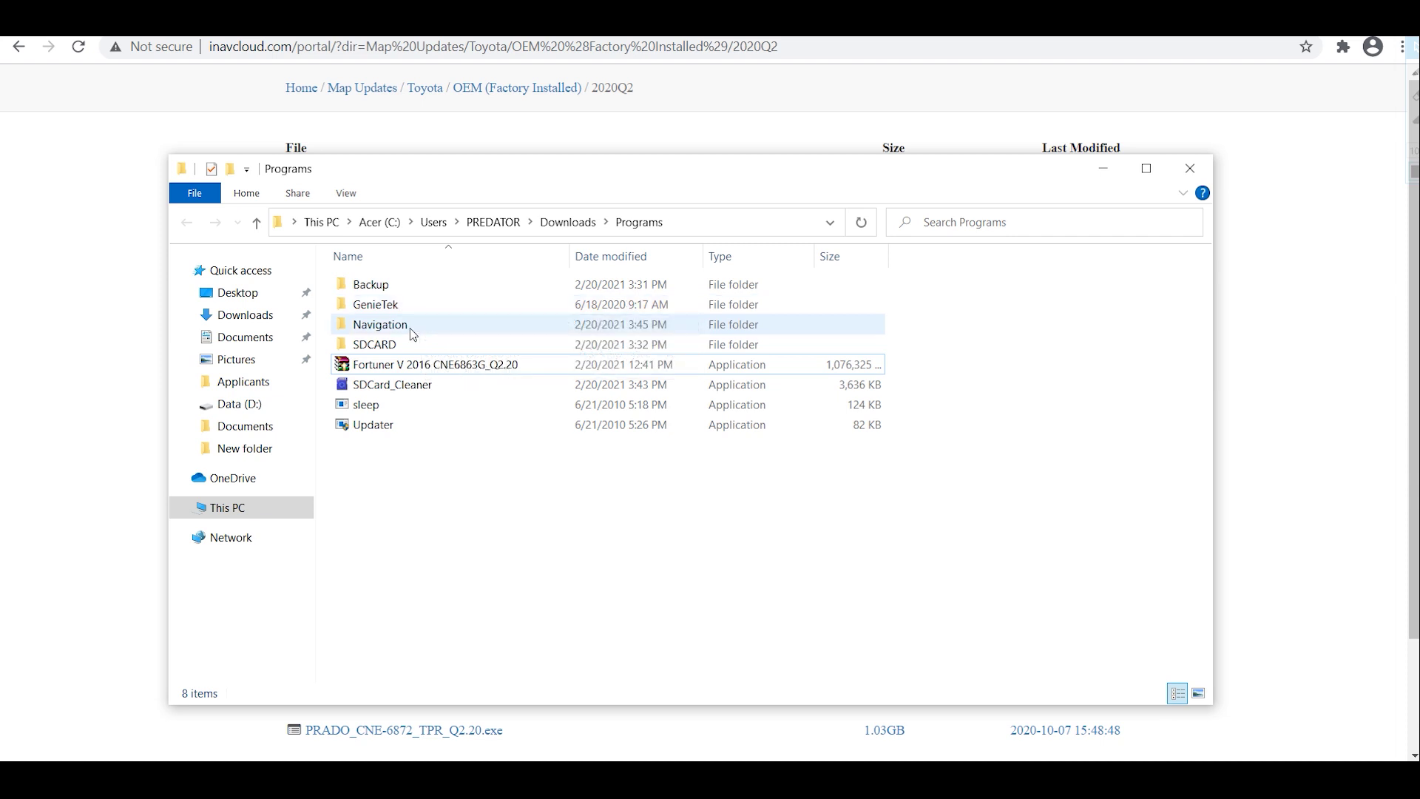
mouse_move(412, 430)
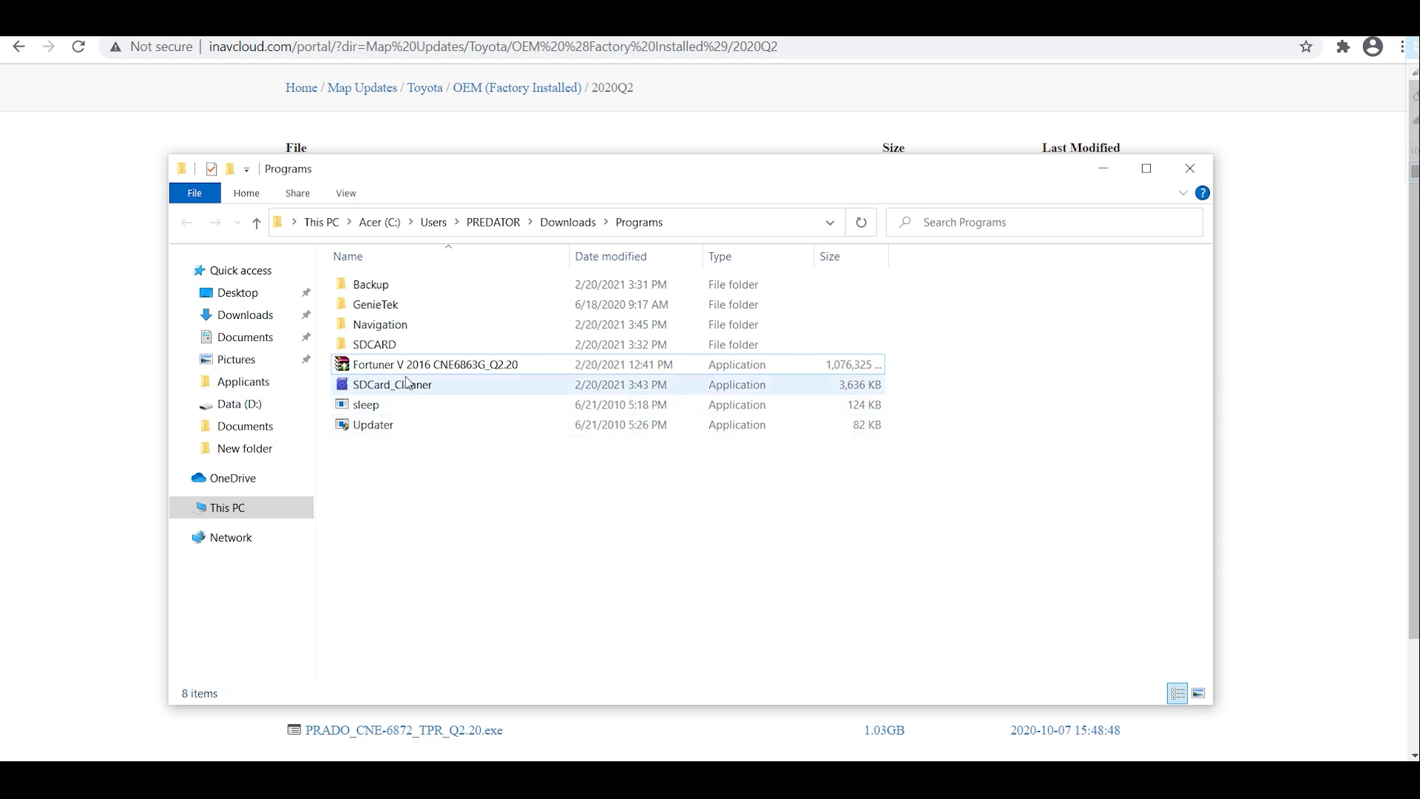
click(399, 312)
click(406, 325)
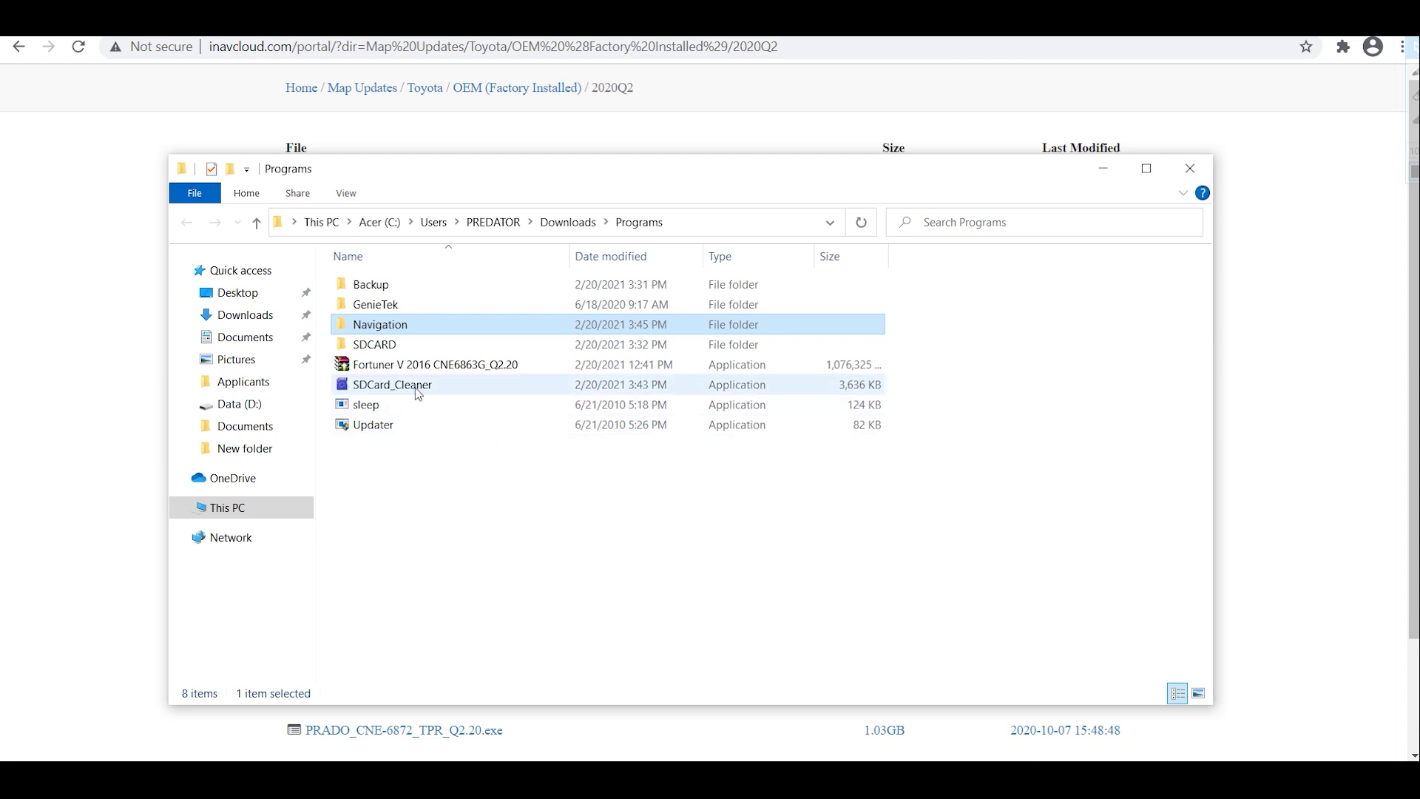
click(464, 385)
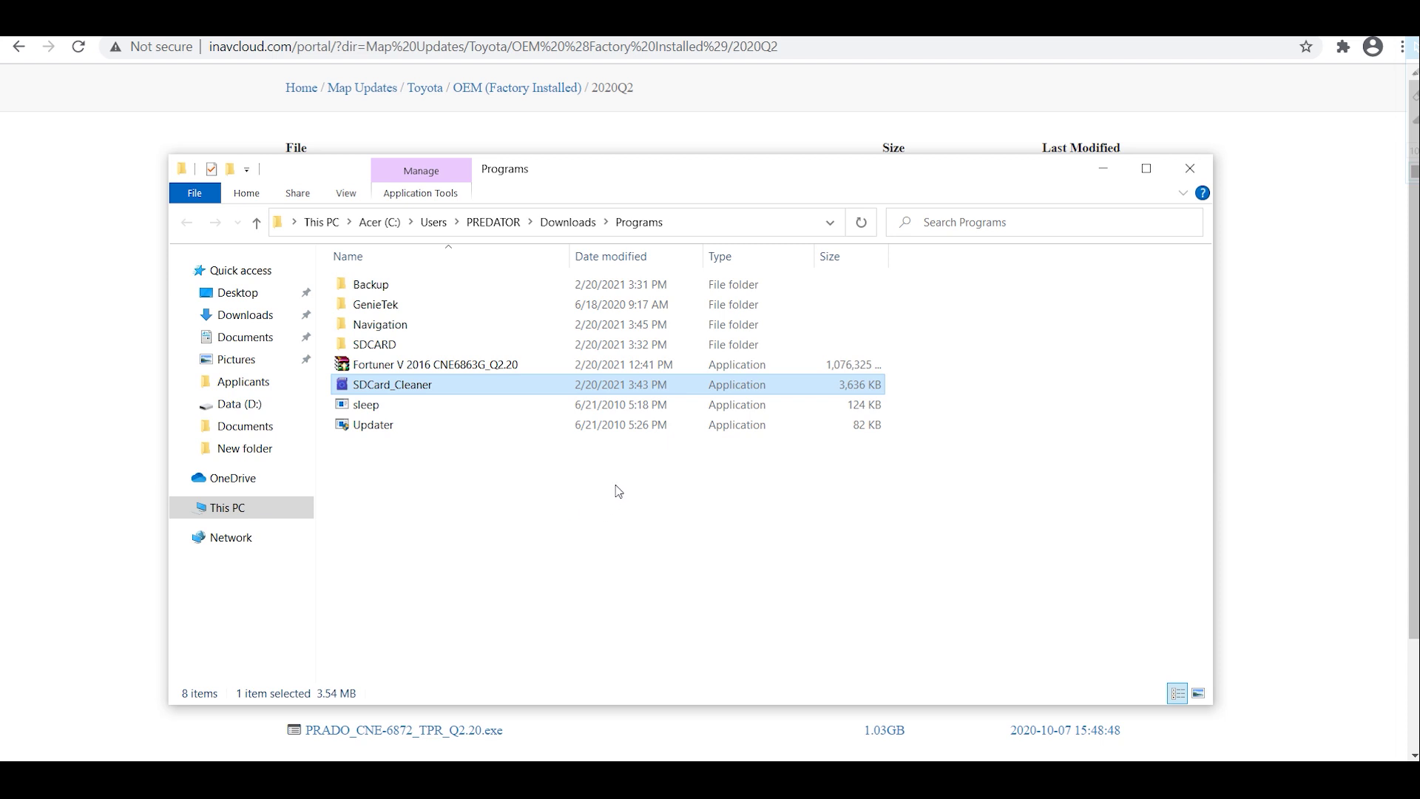
Open SDCARD, paste SDCard_Cleaner into it and run it there
double_click(391, 347)
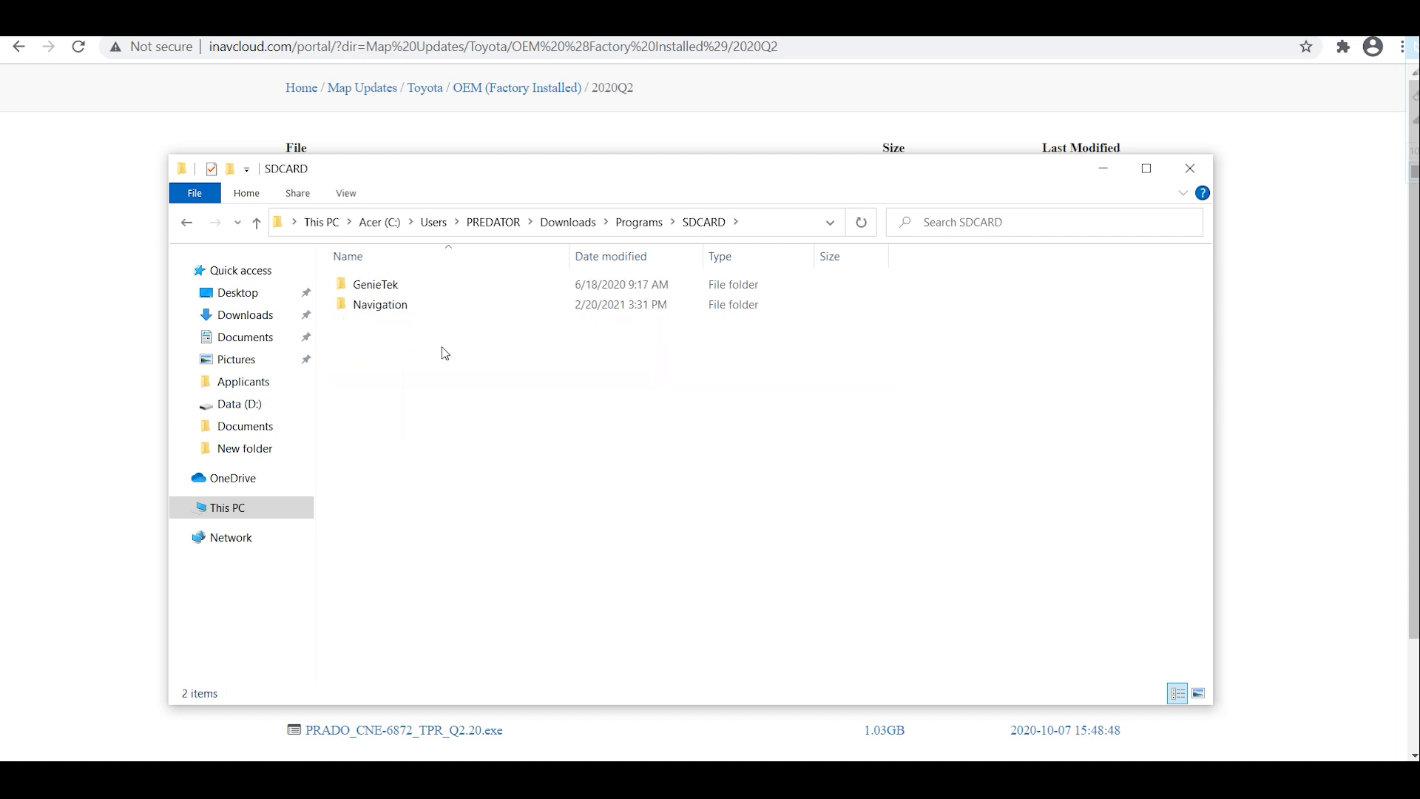
right_click(421, 345)
click(477, 477)
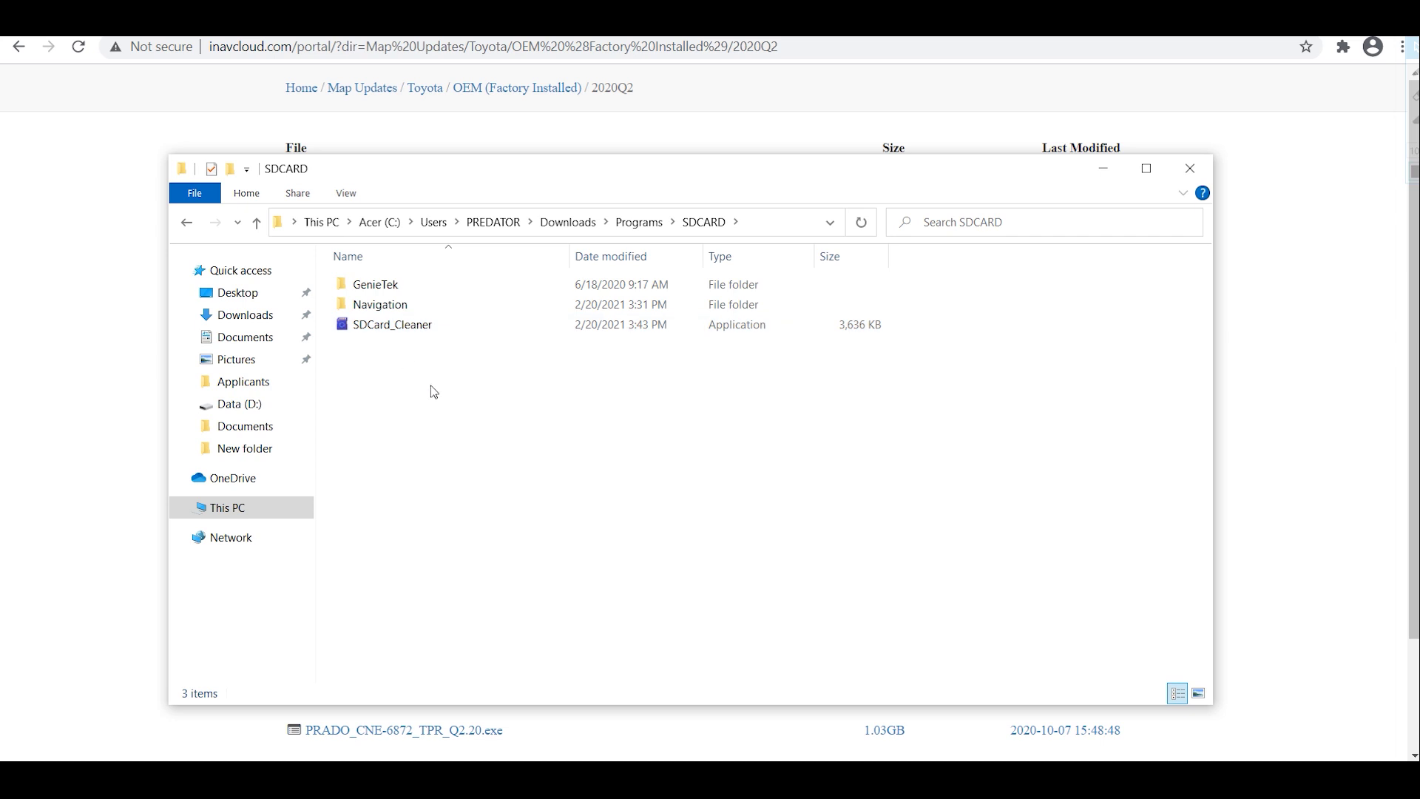
double_click(396, 325)
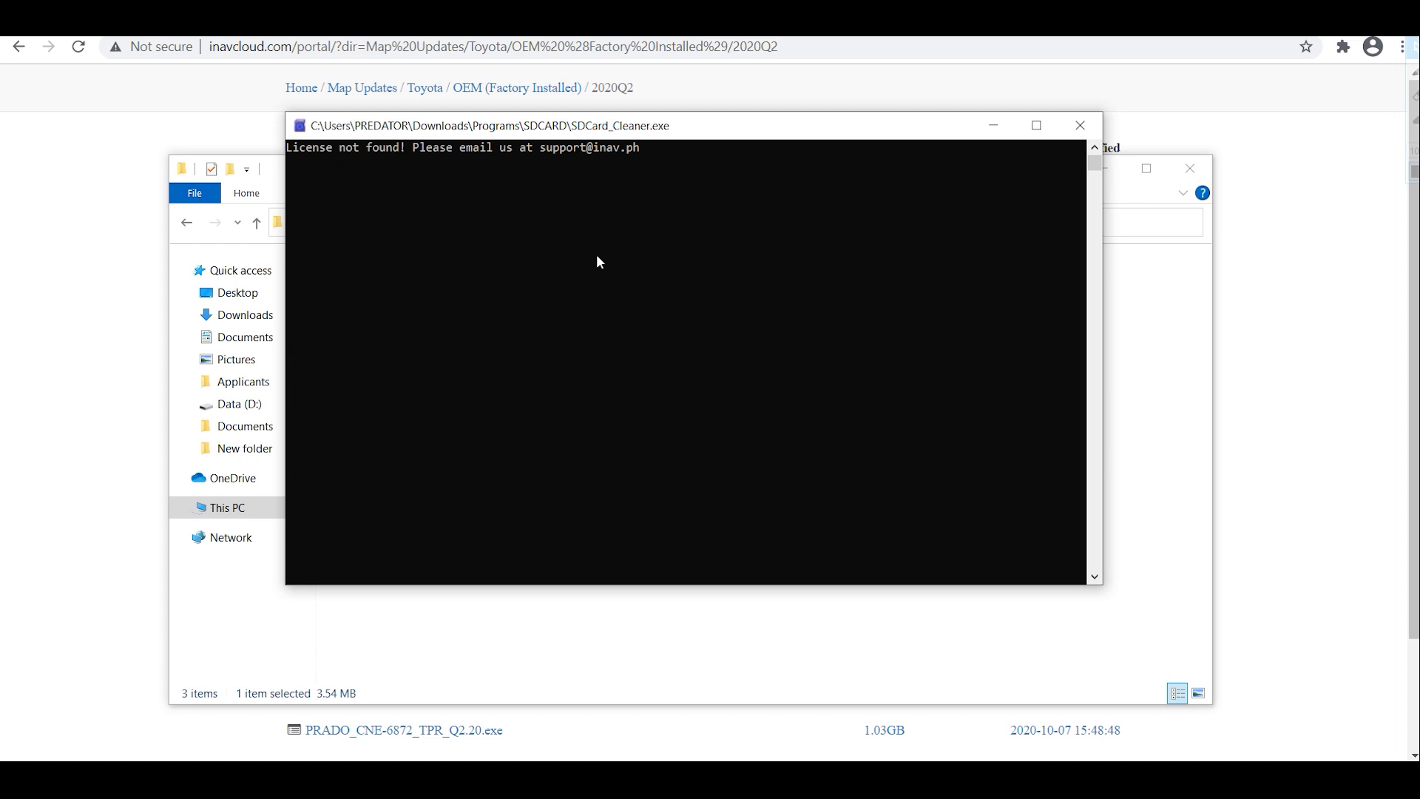
Close the SDCard_Cleaner console and delete SDCard_Cleaner from the SDCARD folder
click(1080, 125)
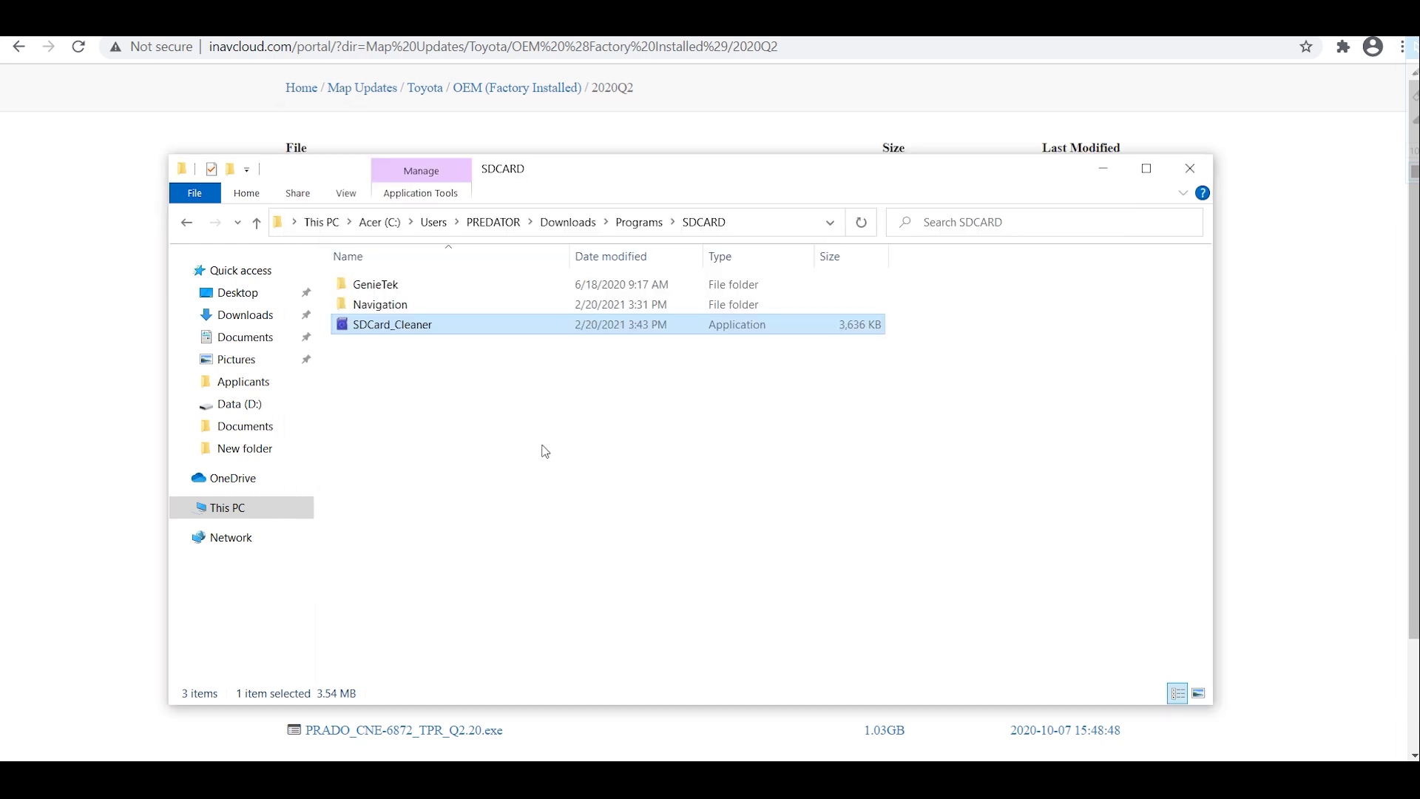
click(545, 448)
click(396, 336)
key(Delete)
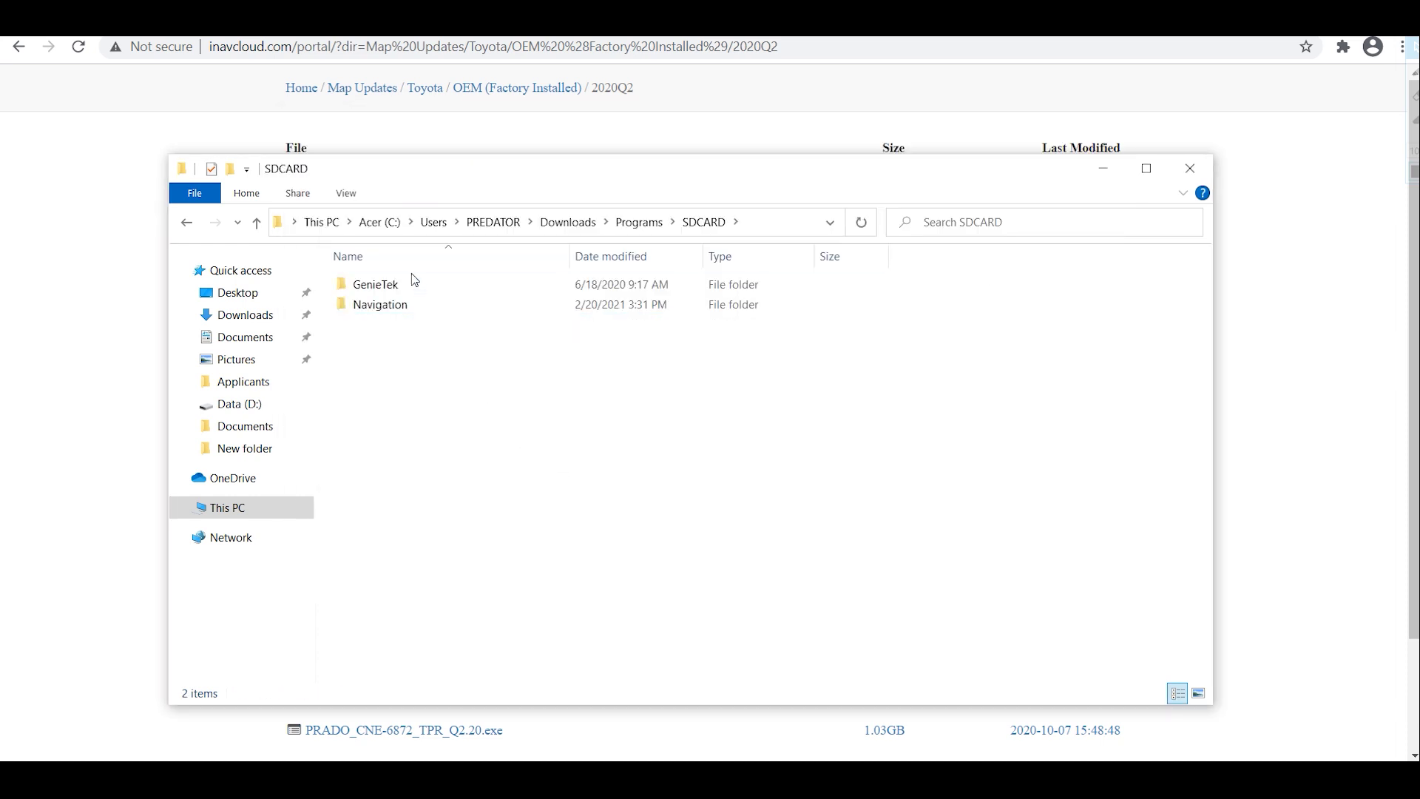
Copy the GenieTek and Navigation folders from Programs and return into SDCARD
click(186, 223)
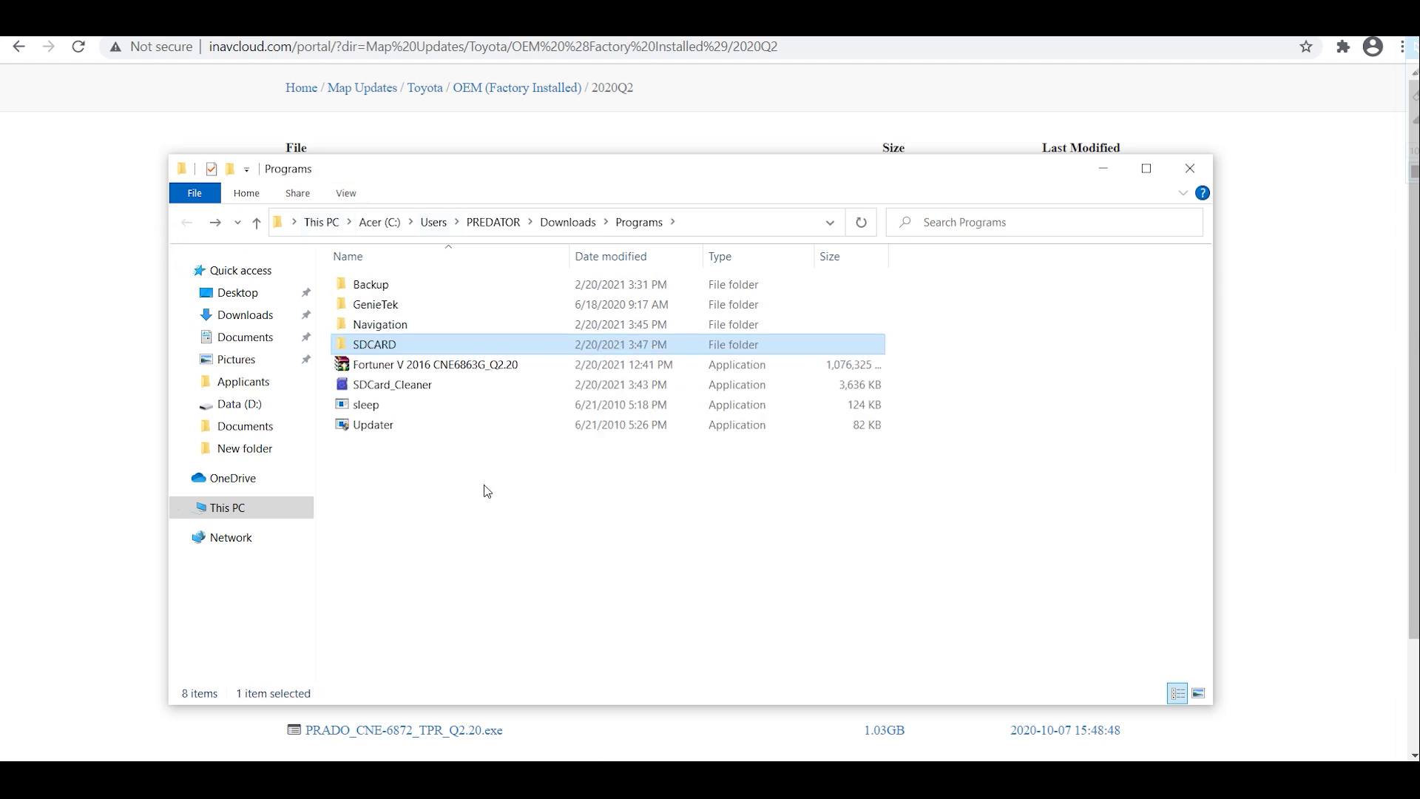
click(403, 308)
shift+click(410, 326)
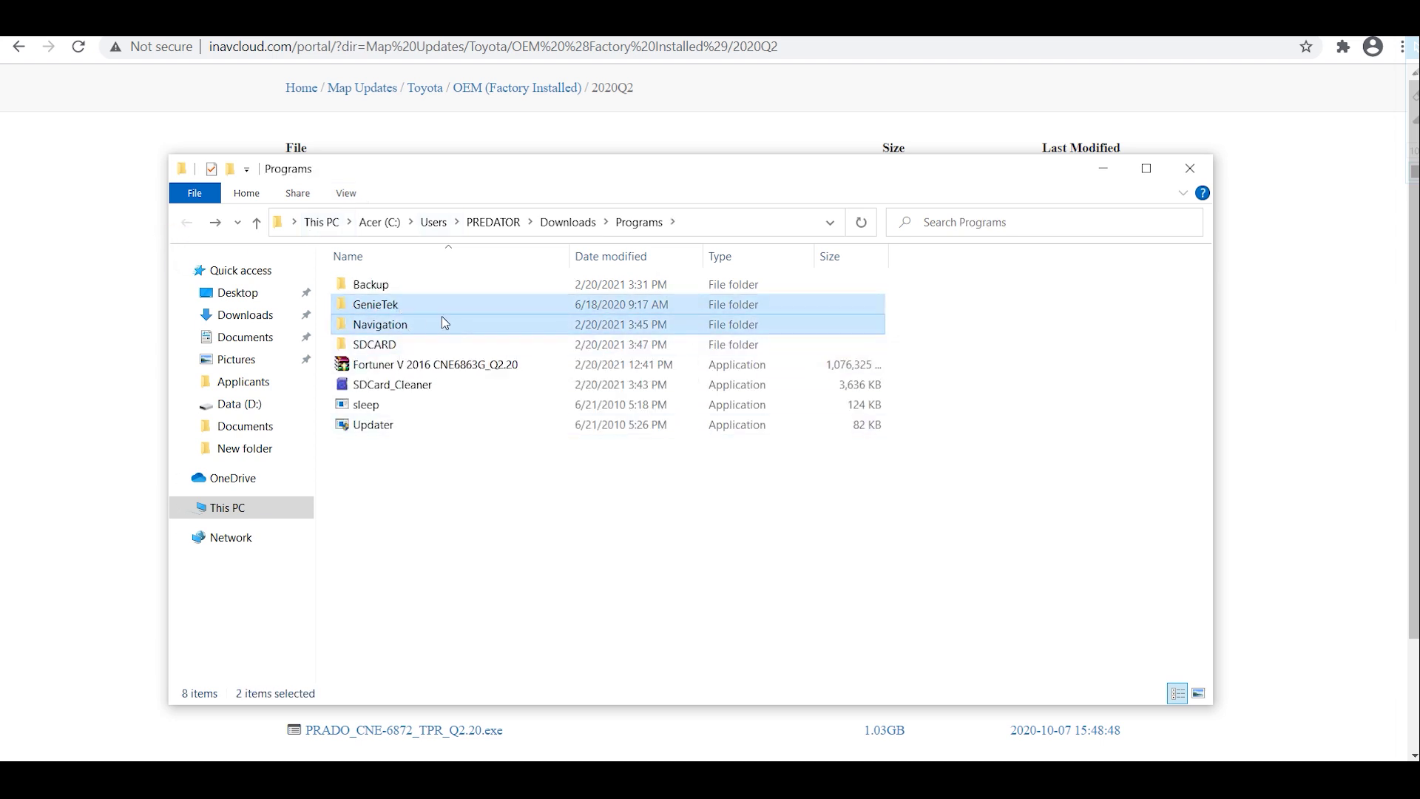
right_click(408, 299)
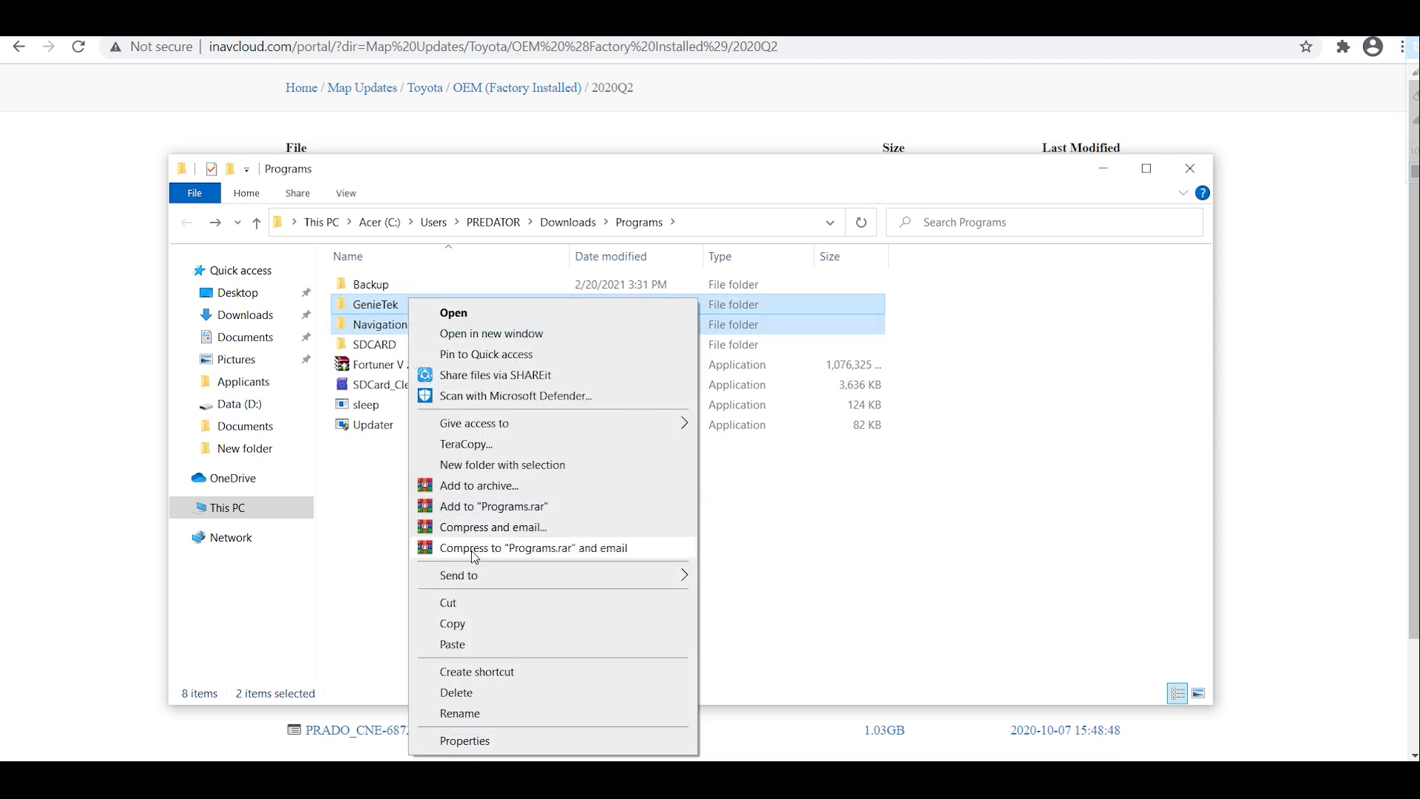
click(464, 629)
double_click(377, 345)
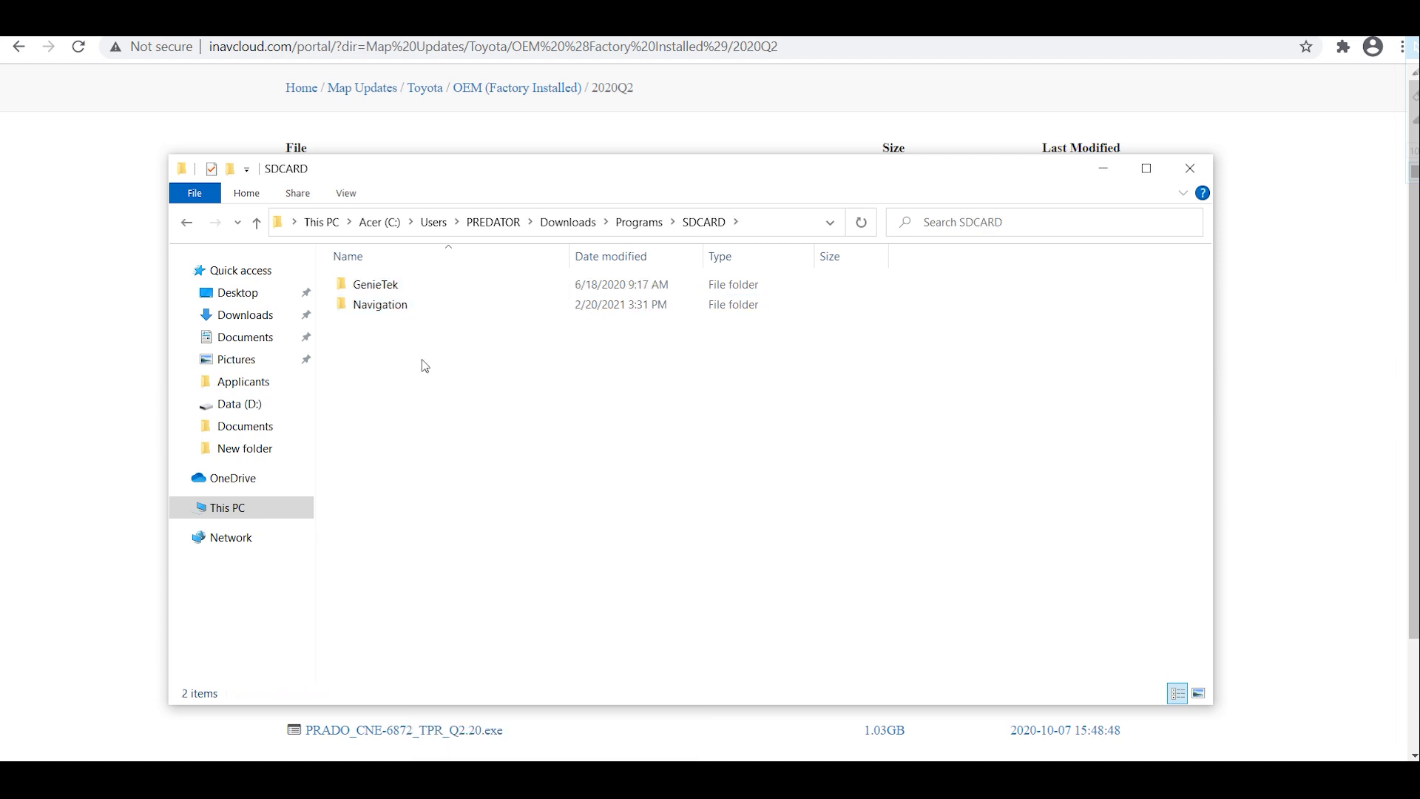
right_click(422, 361)
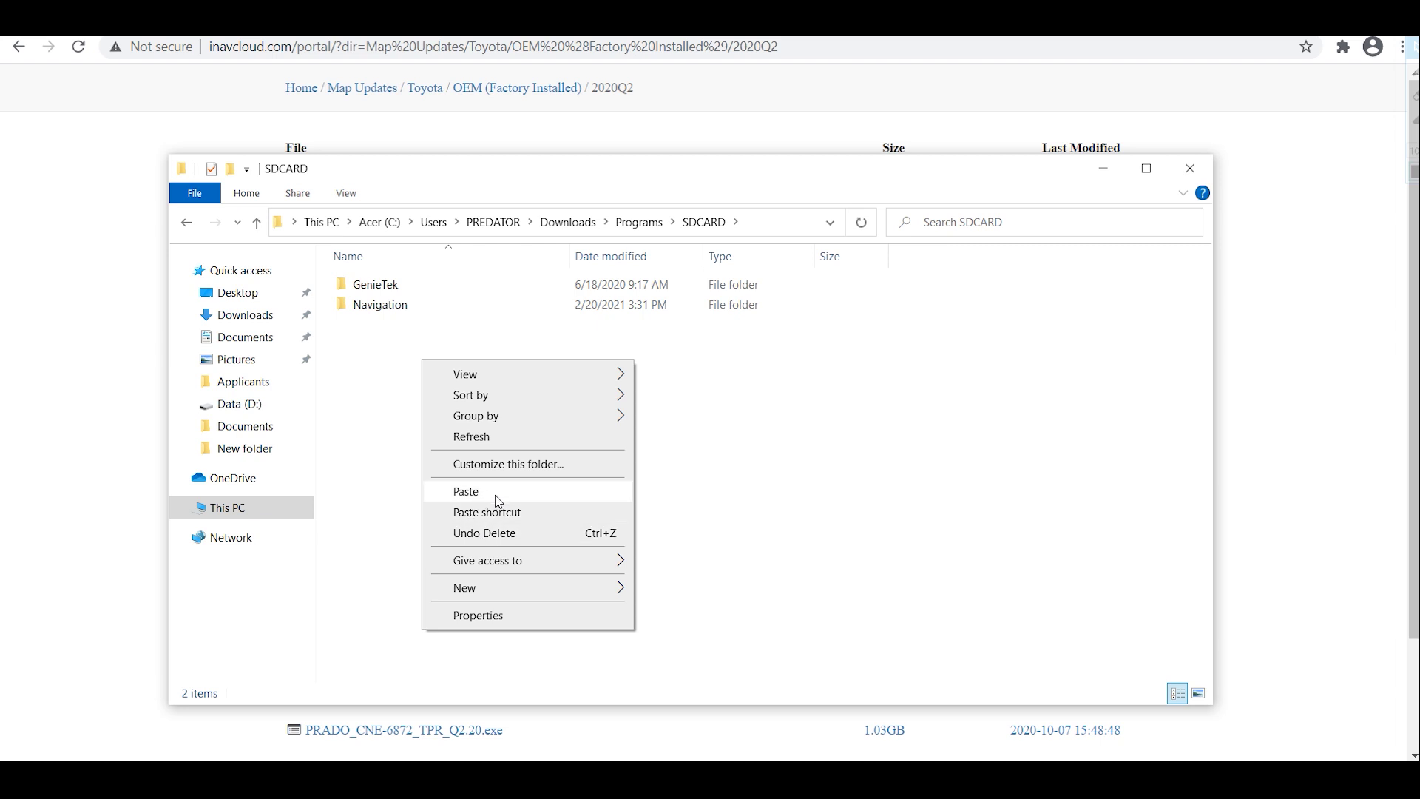
Paste the folders into SDCARD via TeraCopy, choosing Overwrite all for existing files
click(496, 499)
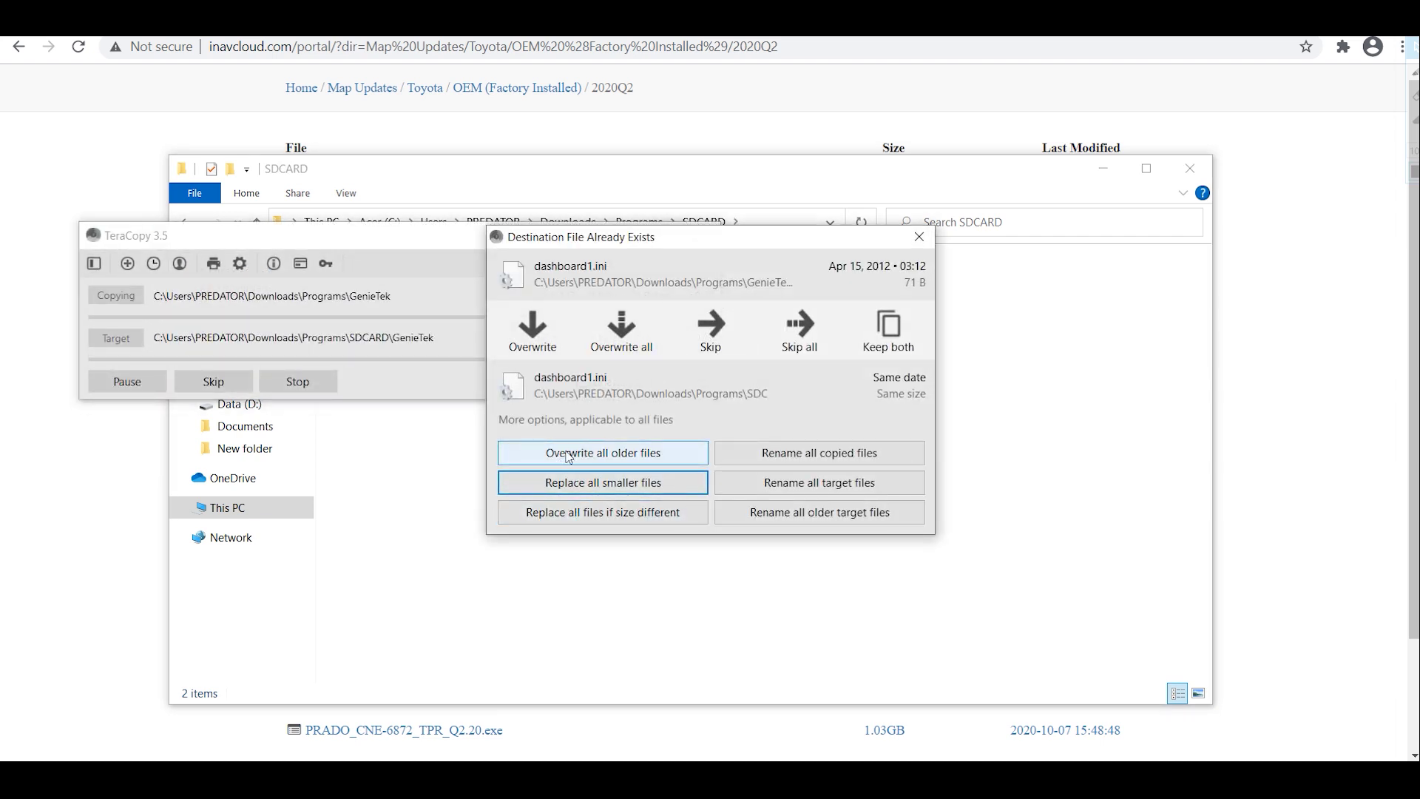
click(603, 329)
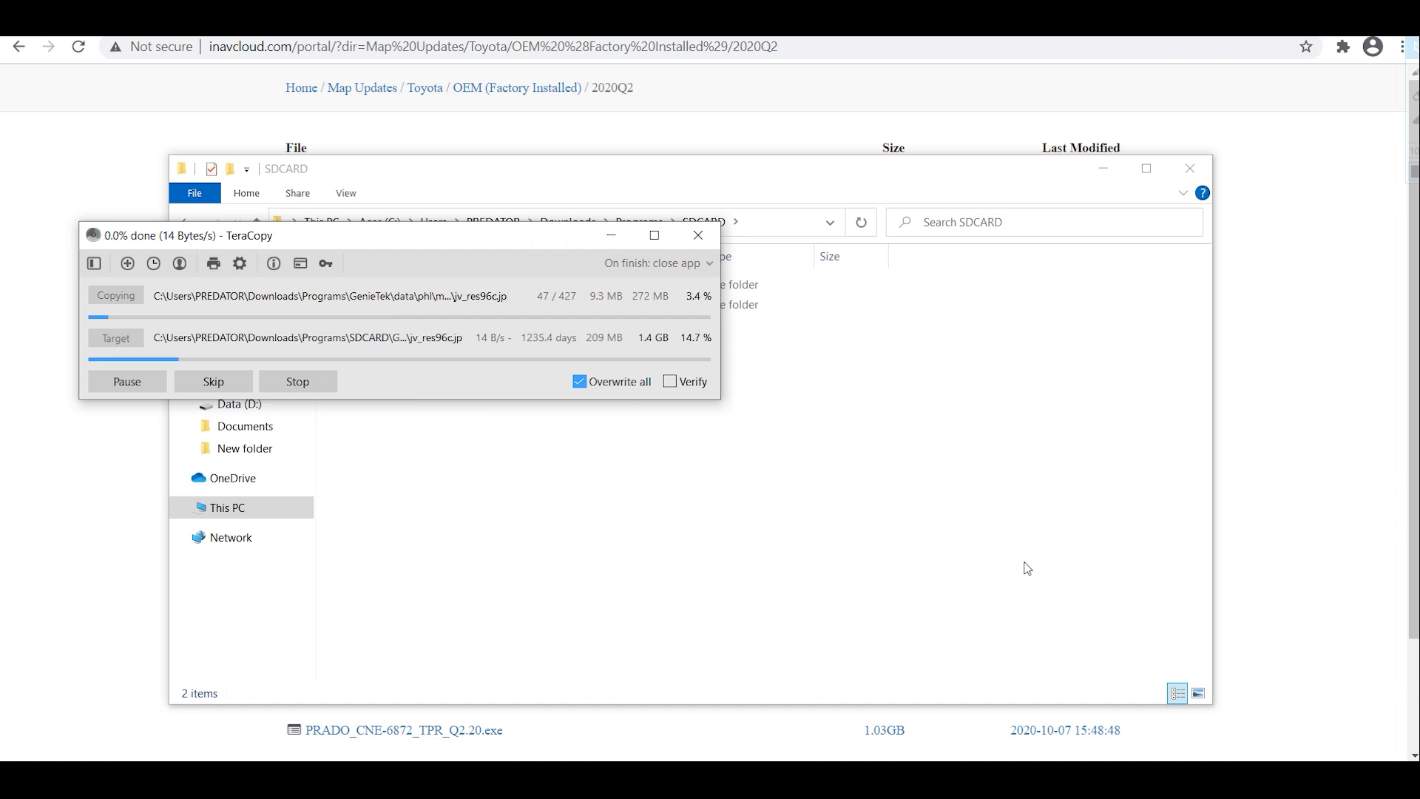